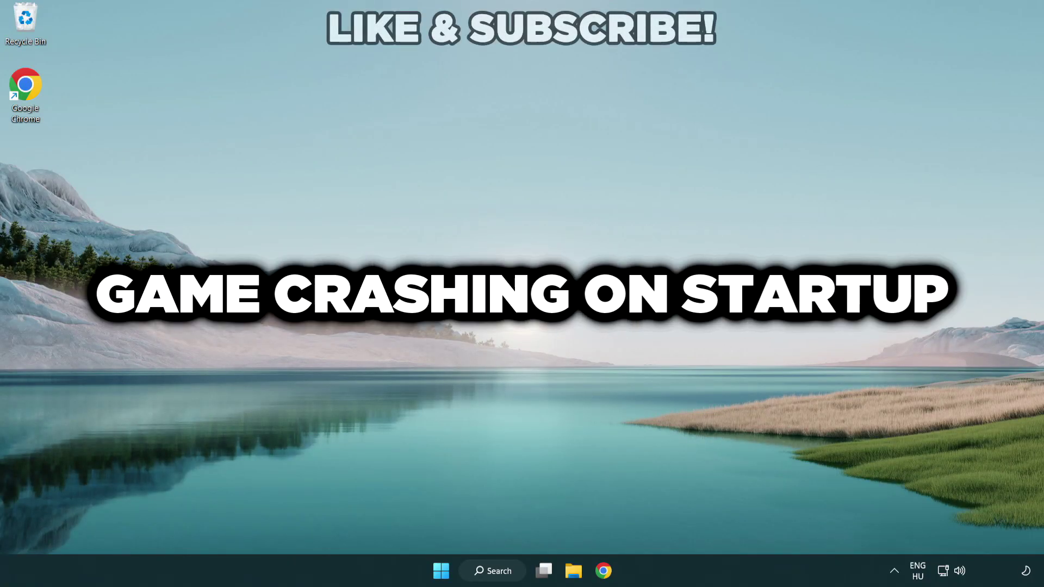
Step: Search Windows for 'device manager' and launch Device Manager from the results
{"action": "left_click", "coordinate": [499, 572]}
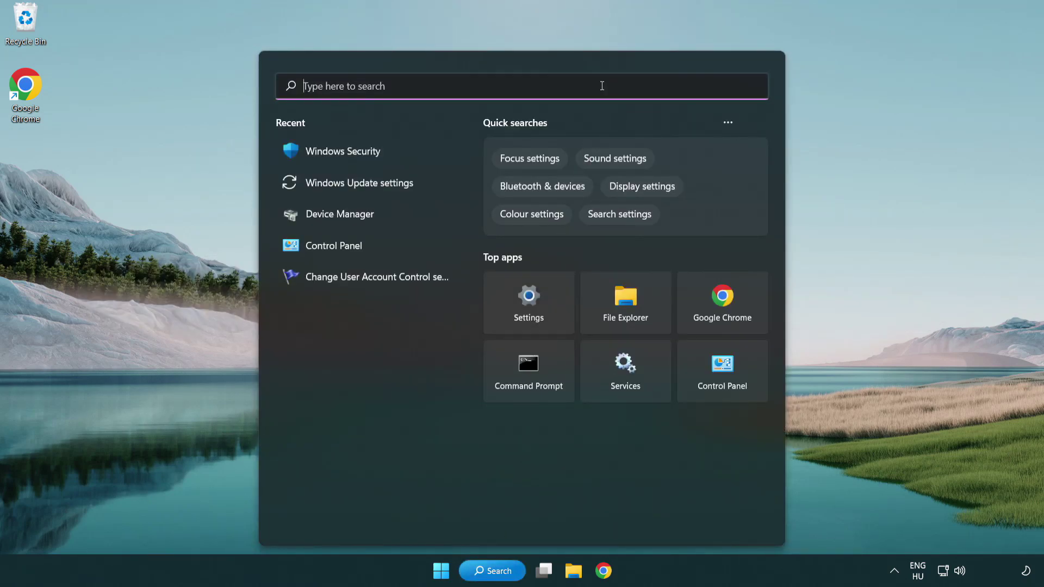
{"action": "type", "text": "device m"}
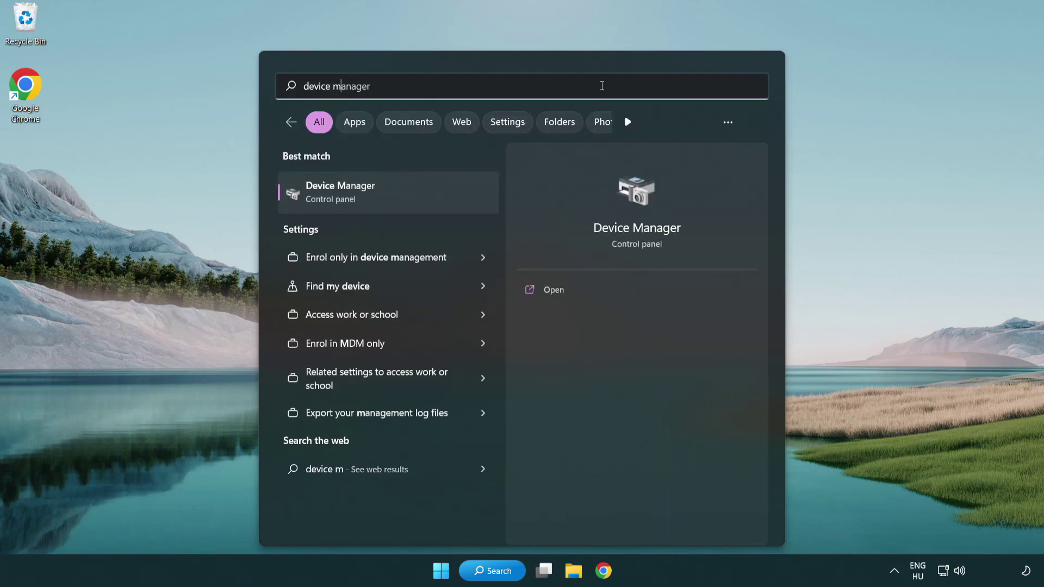
{"action": "type", "text": "anager"}
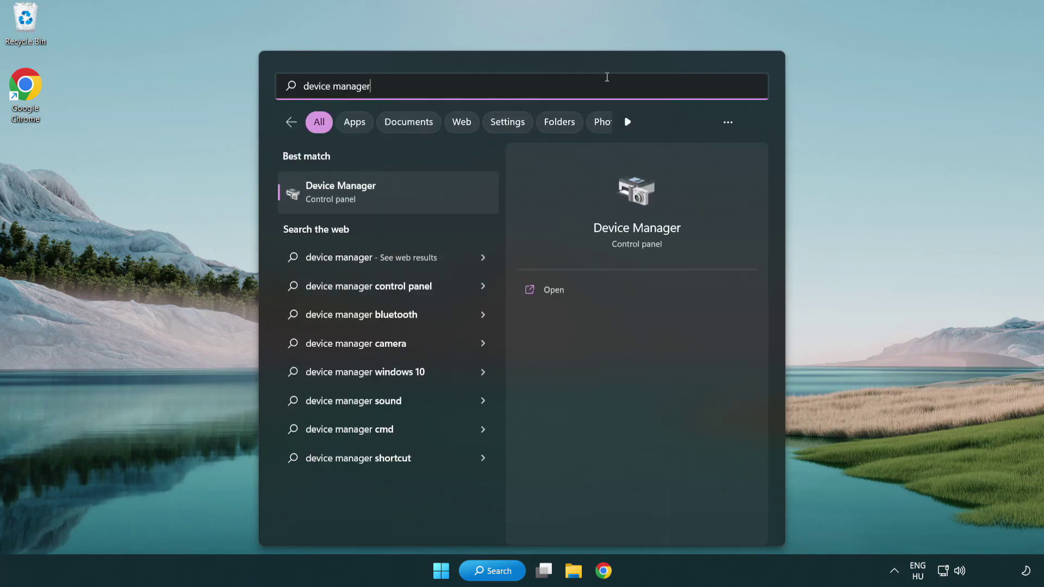
{"action": "left_click", "coordinate": [416, 196]}
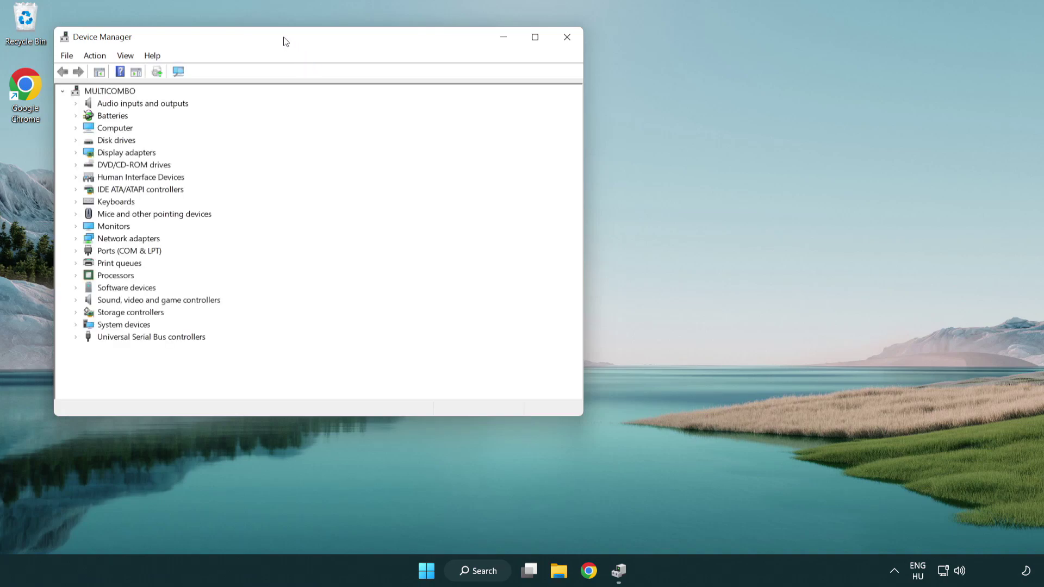
Step: Start a driver update for the VMware SVGA 3D adapter under Display adapters
{"action": "left_click_drag", "start_coordinate": [284, 39], "coordinate": [459, 103]}
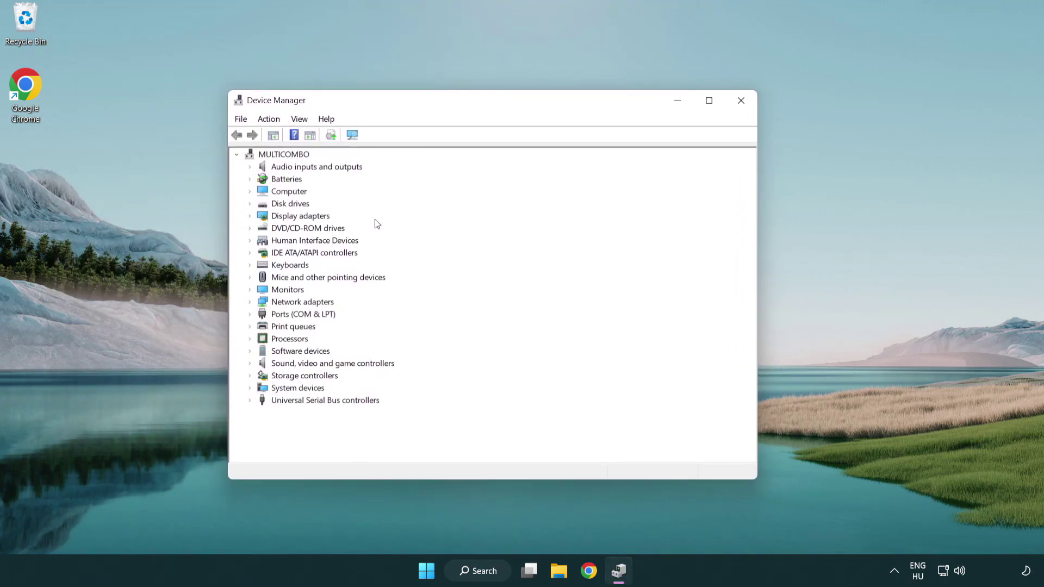
{"action": "left_click", "coordinate": [286, 219]}
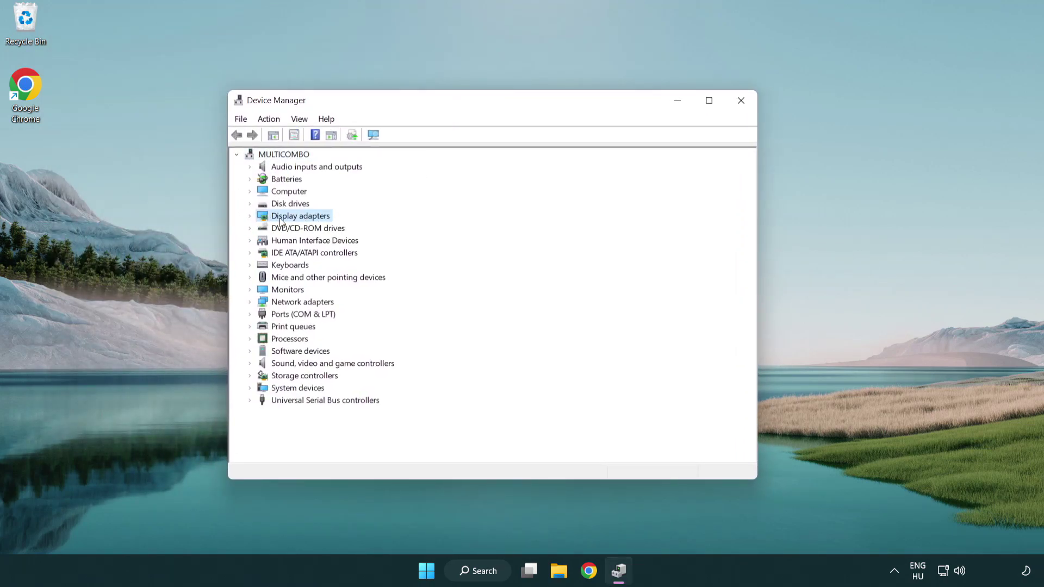
{"action": "left_click", "coordinate": [250, 218]}
{"action": "left_click", "coordinate": [293, 229]}
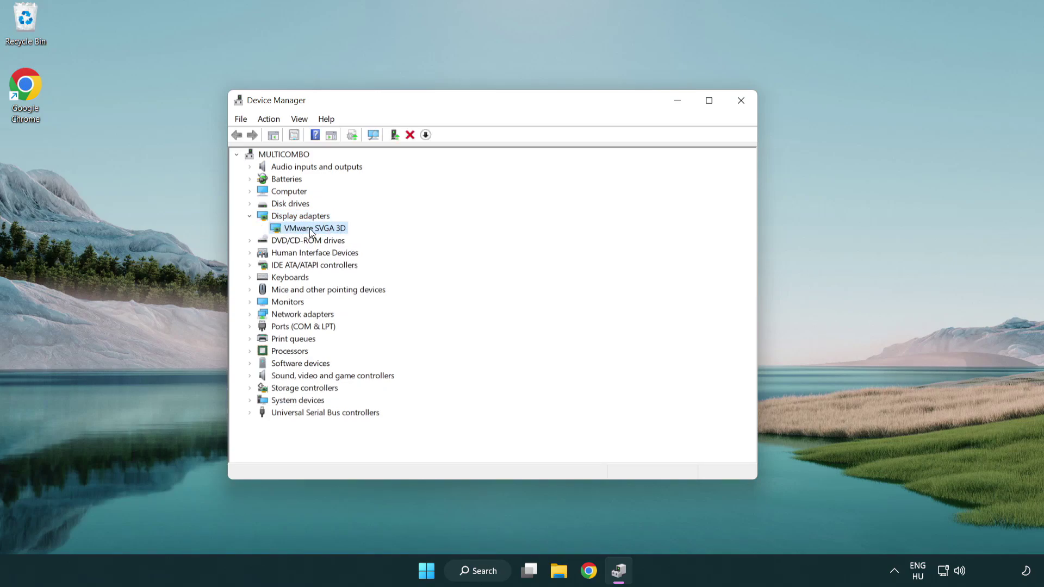
{"action": "right_click", "coordinate": [311, 231]}
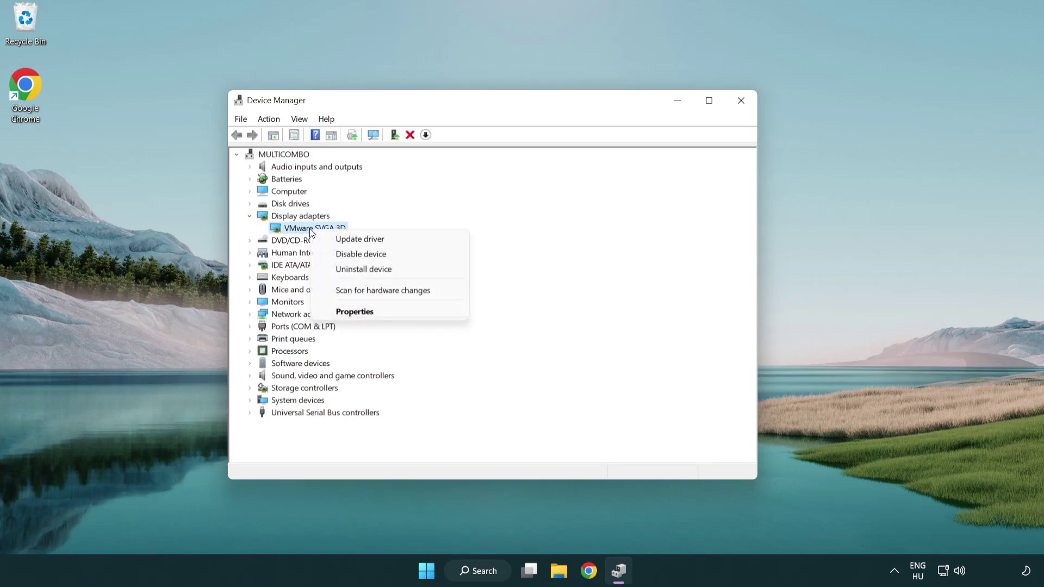
{"action": "left_click", "coordinate": [411, 240]}
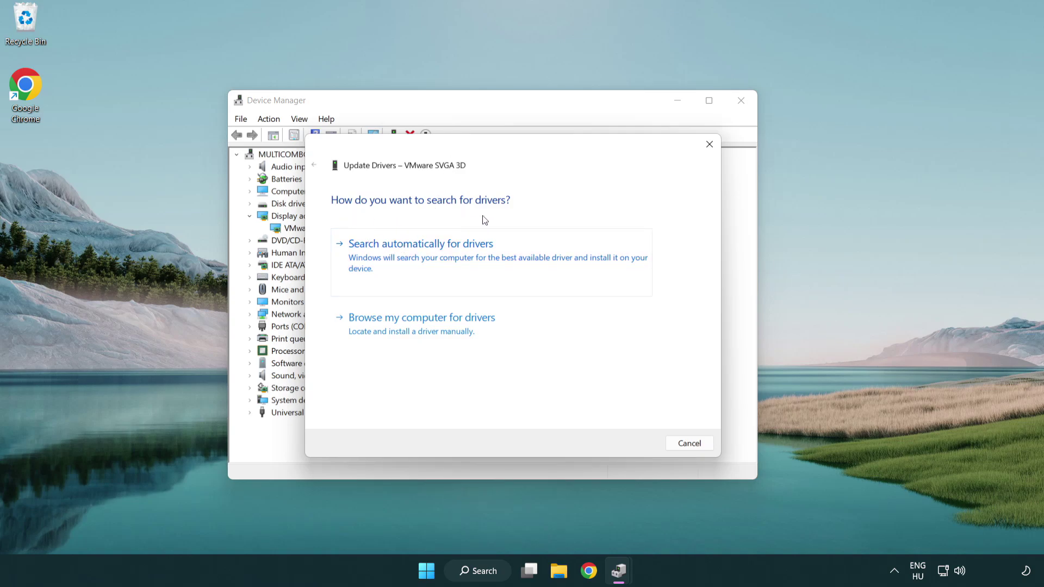
Step: Search automatically for a VMware SVGA 3D driver, then close the wizard once the best driver is confirmed installed
{"action": "left_click", "coordinate": [459, 254]}
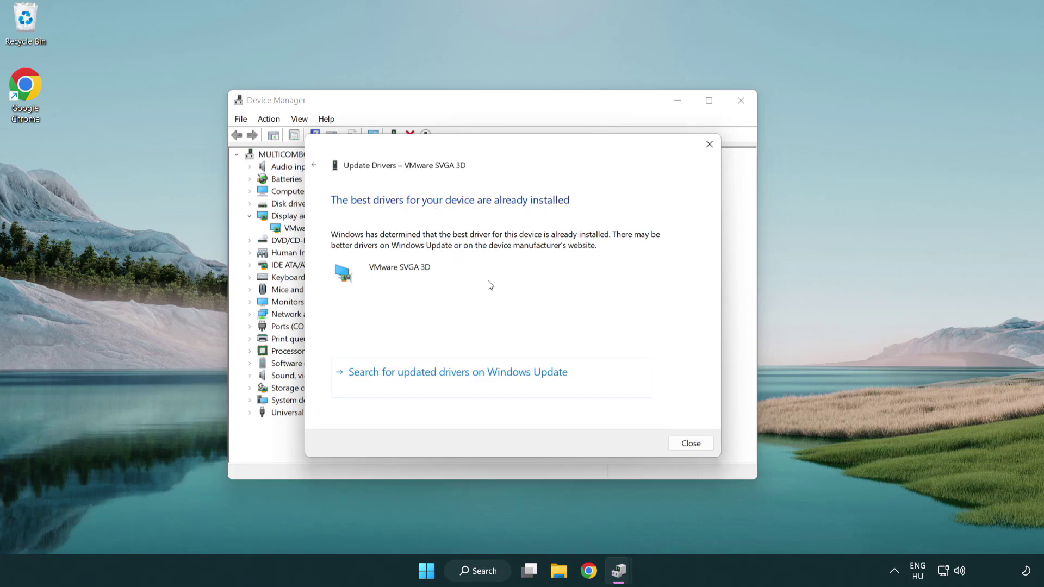
{"action": "left_click", "coordinate": [691, 443]}
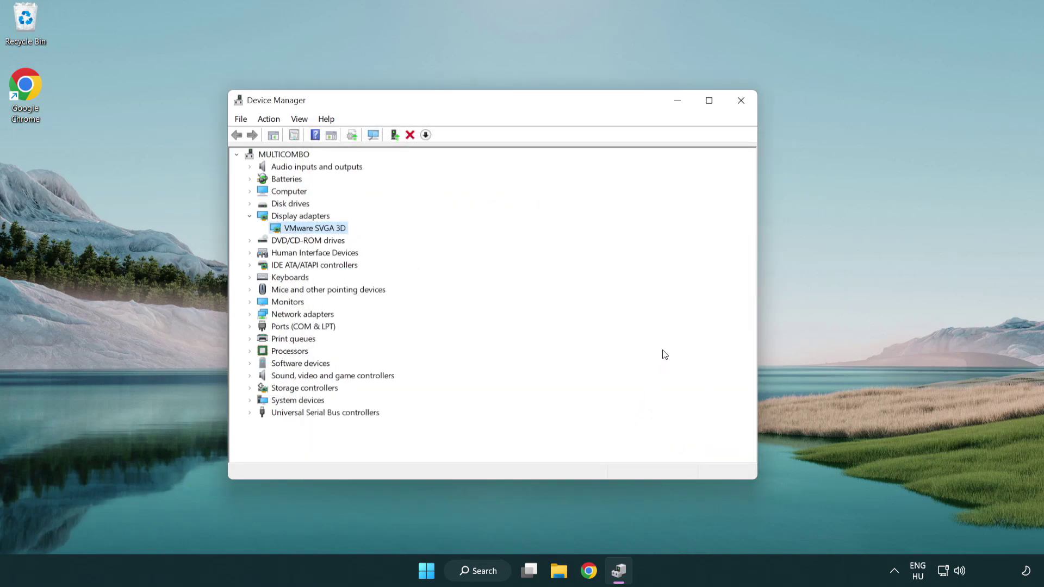
Step: Close Device Manager and search Windows for 'update'
{"action": "left_click", "coordinate": [742, 103]}
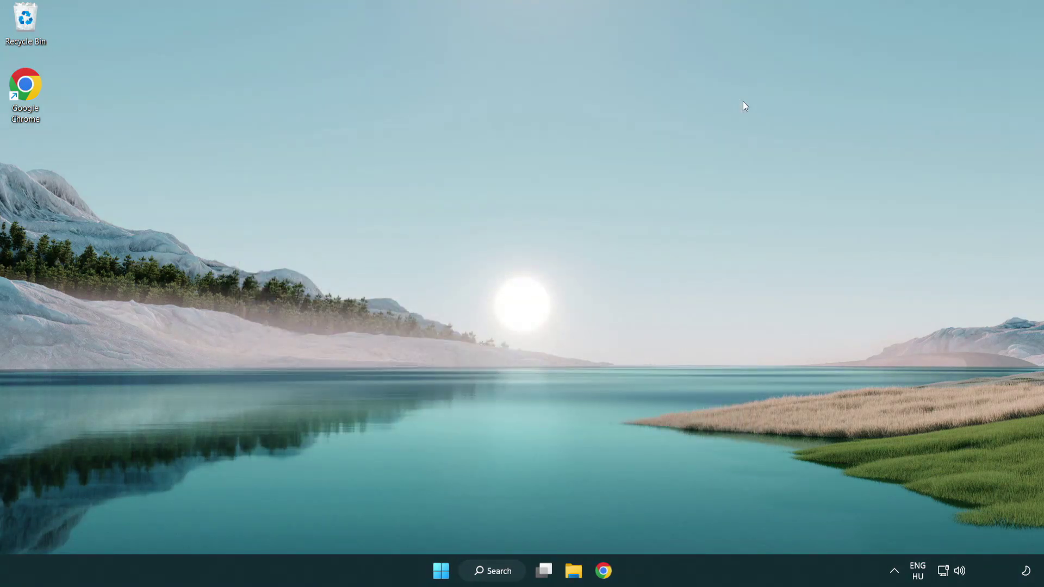
{"action": "left_click", "coordinate": [501, 568]}
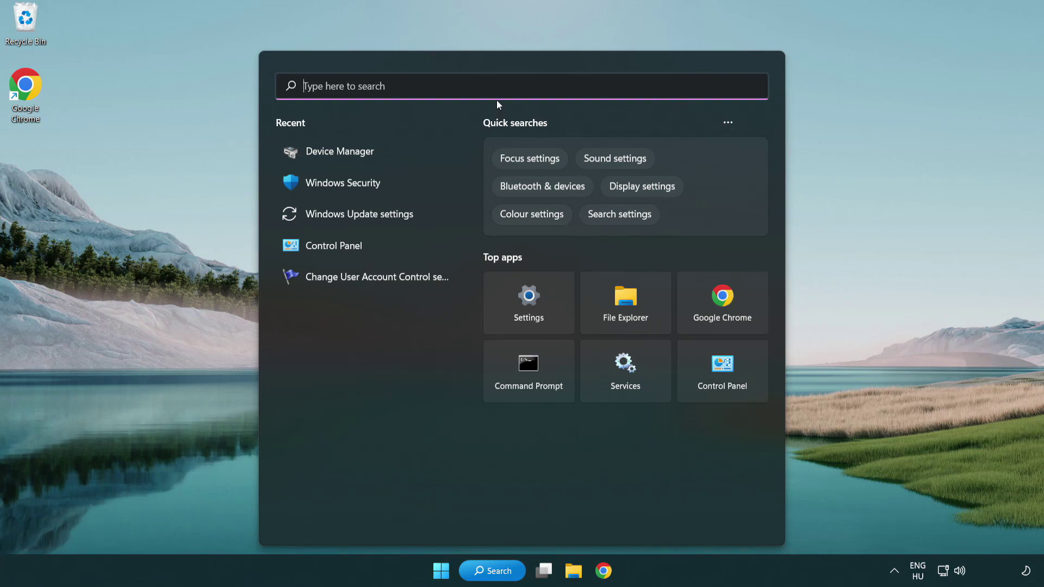
{"action": "type", "text": "update"}
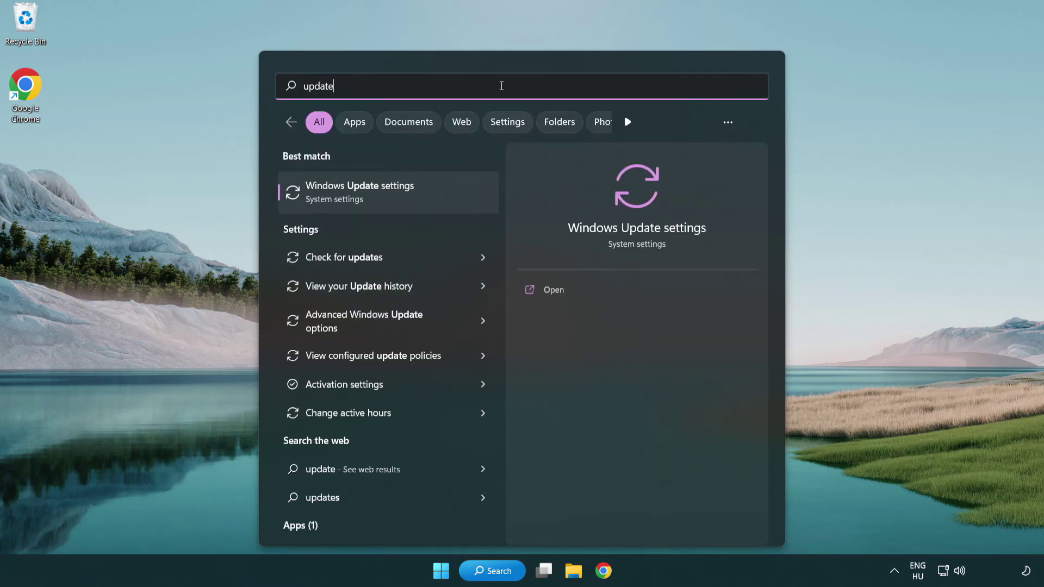
Step: Run a Windows Update check, confirm the PC is up to date, and close Settings
{"action": "left_click", "coordinate": [406, 197]}
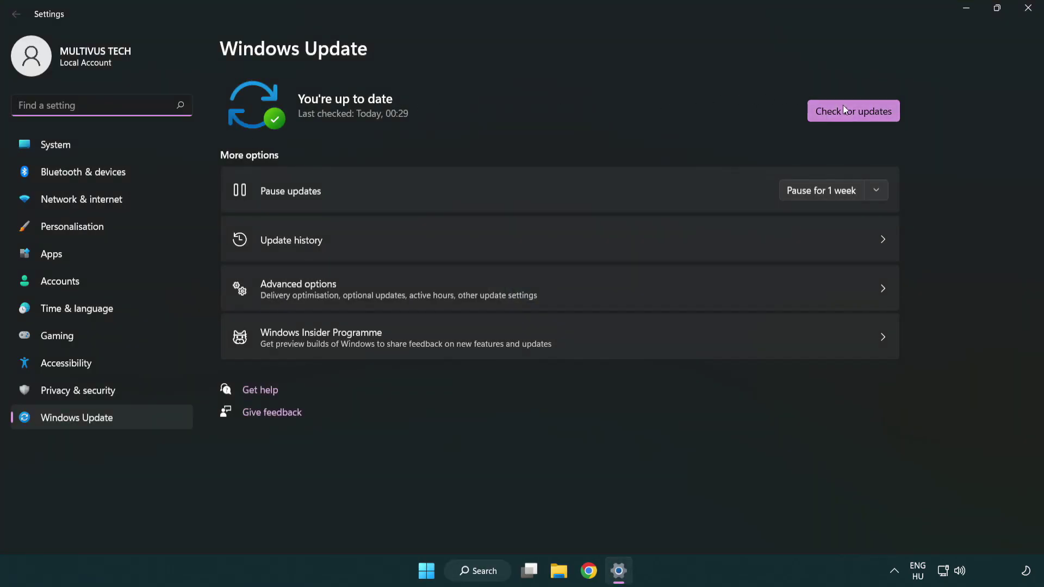
{"action": "left_click", "coordinate": [872, 116]}
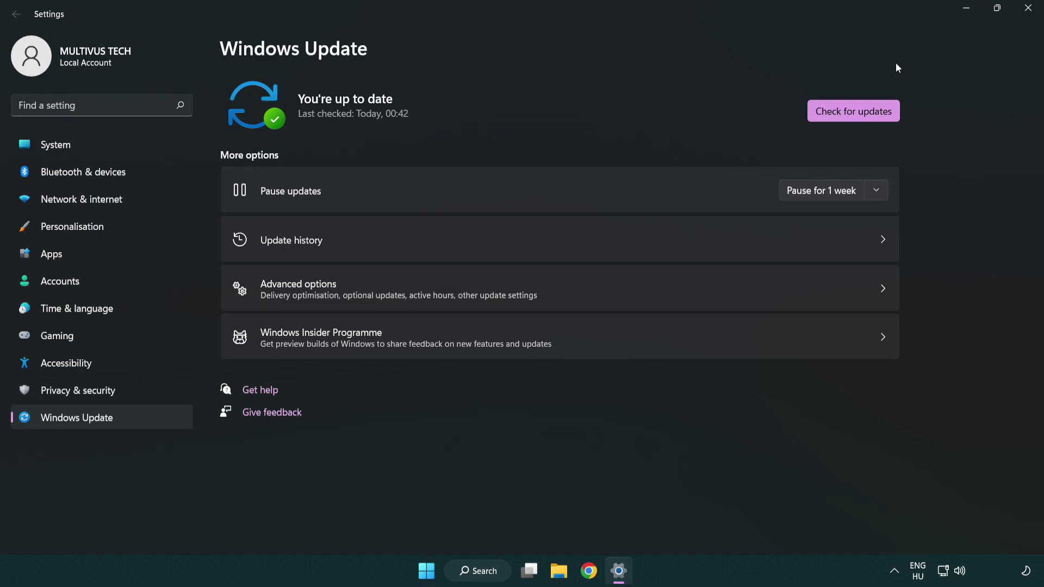
{"action": "left_click", "coordinate": [1024, 16]}
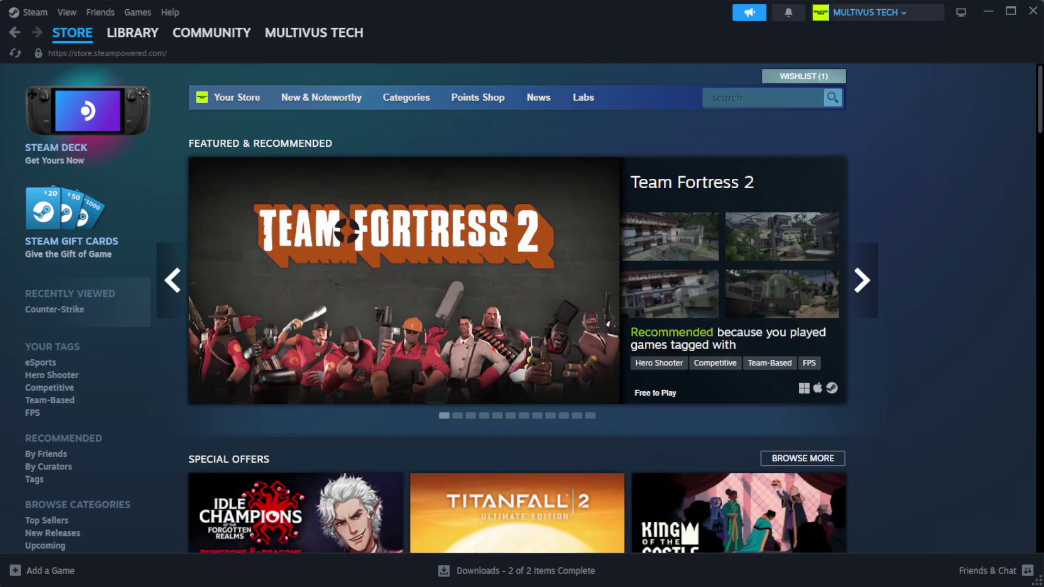
Step: Go to the Steam Library home and open Properties for the favorited crashing game
{"action": "mouse_move", "coordinate": [108, 38]}
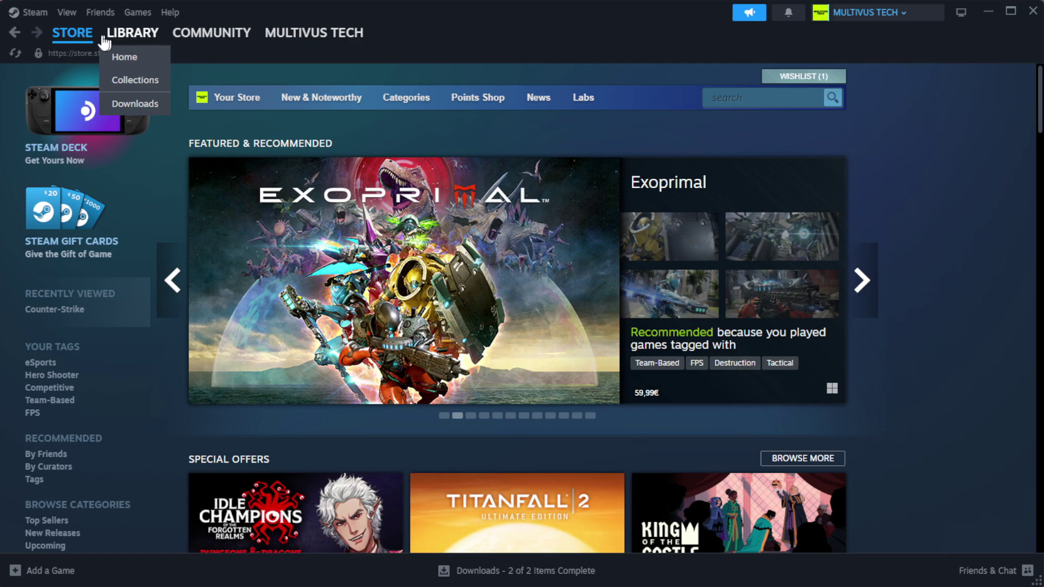
{"action": "left_click", "coordinate": [152, 59]}
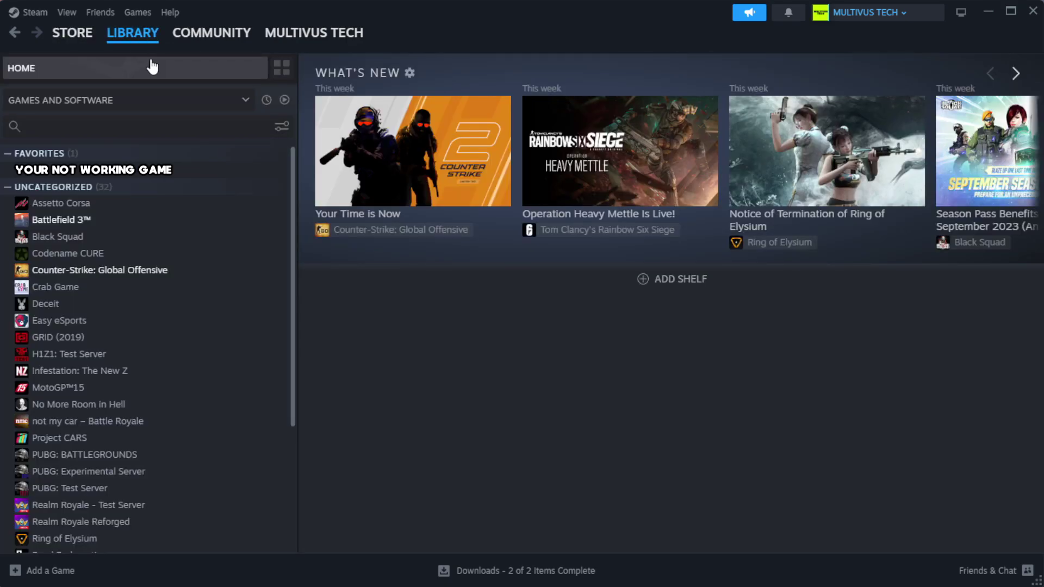
{"action": "right_click", "coordinate": [259, 178]}
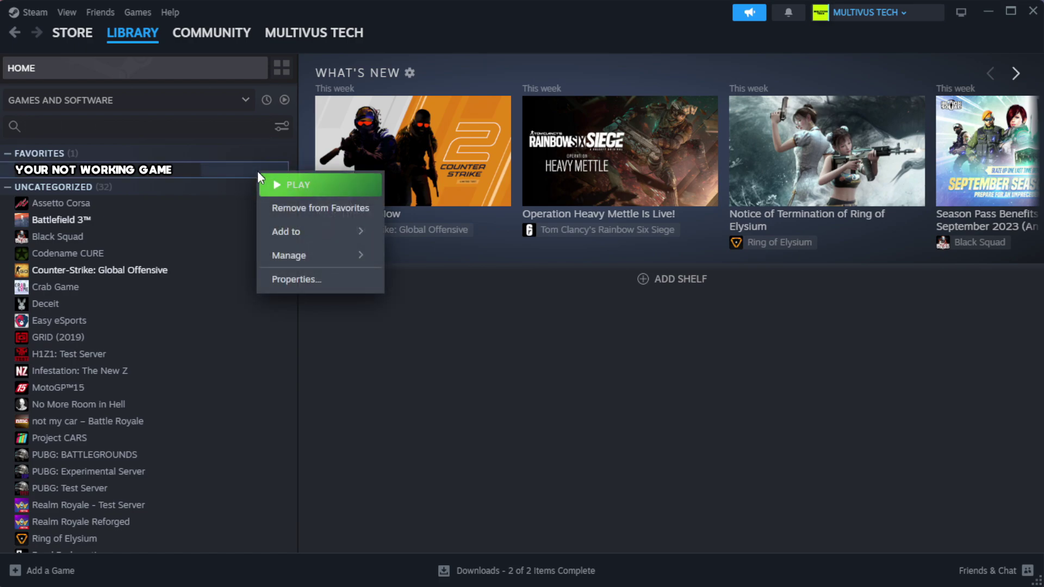
{"action": "left_click", "coordinate": [330, 287]}
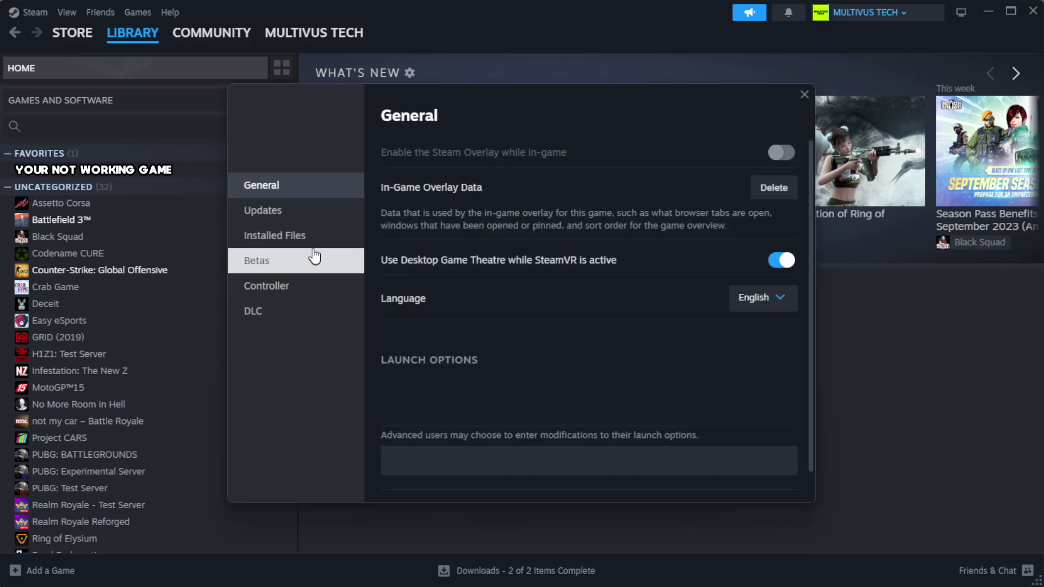
Step: Verify the integrity of the game's installed files, with all 1039 files validated
{"action": "left_click", "coordinate": [343, 248]}
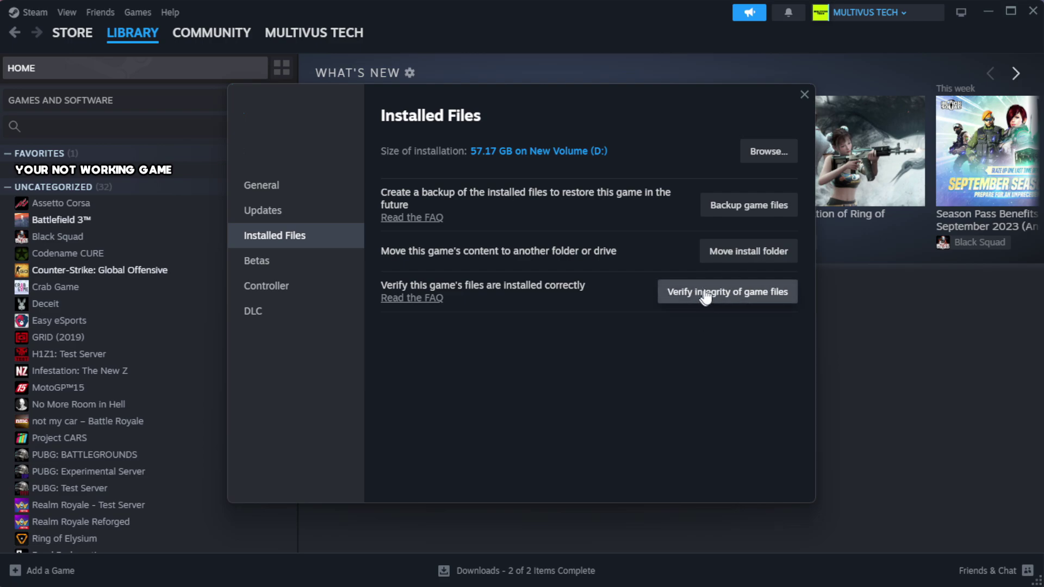
{"action": "left_click", "coordinate": [733, 299]}
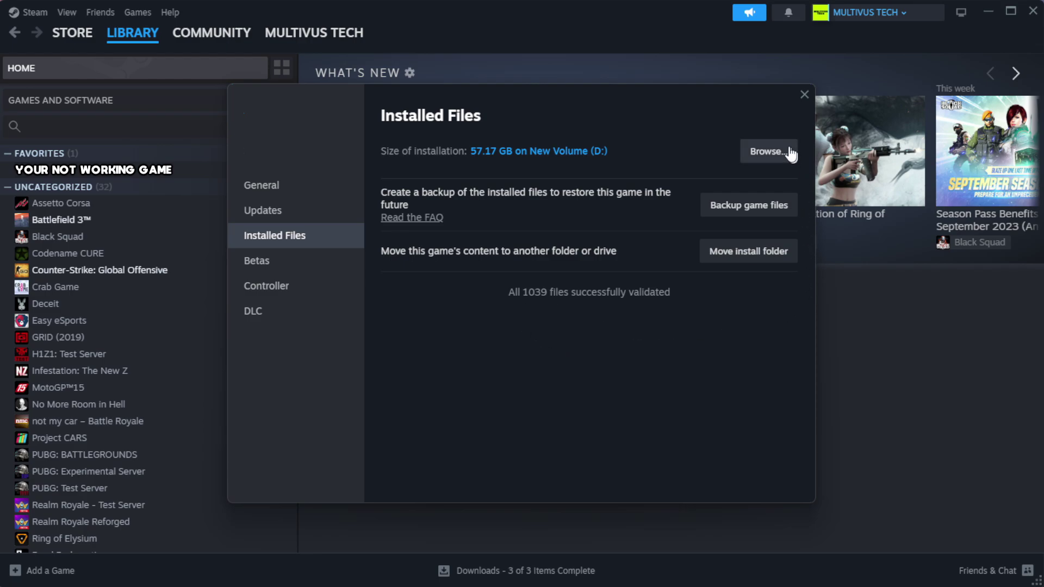
Step: Browse to the game's install folder and open the Properties of the YOUR NOT WORKING GAME shortcut
{"action": "left_click", "coordinate": [767, 164]}
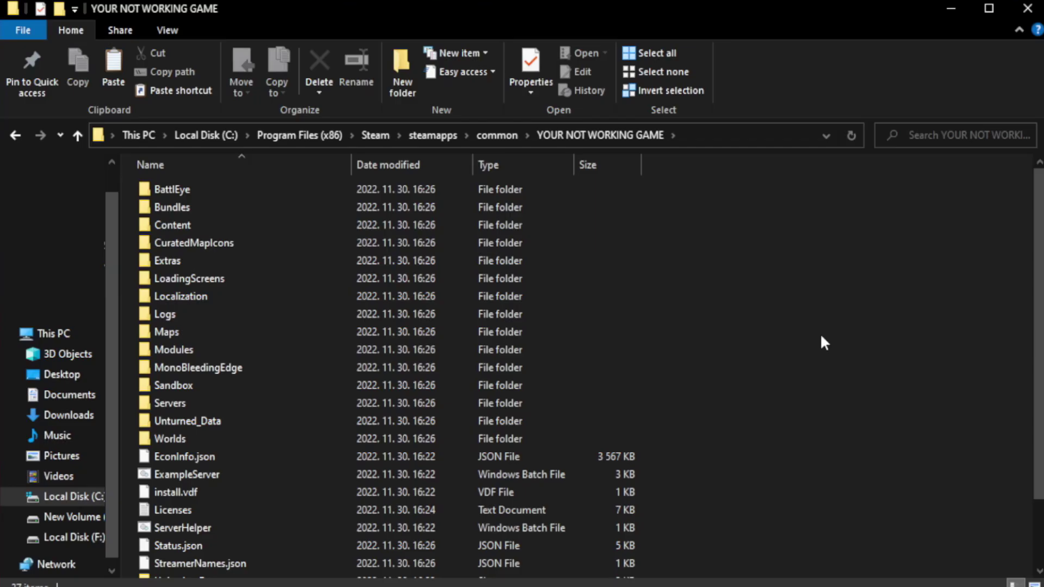
{"action": "left_click_drag", "start_coordinate": [1038, 322], "coordinate": [1038, 386]}
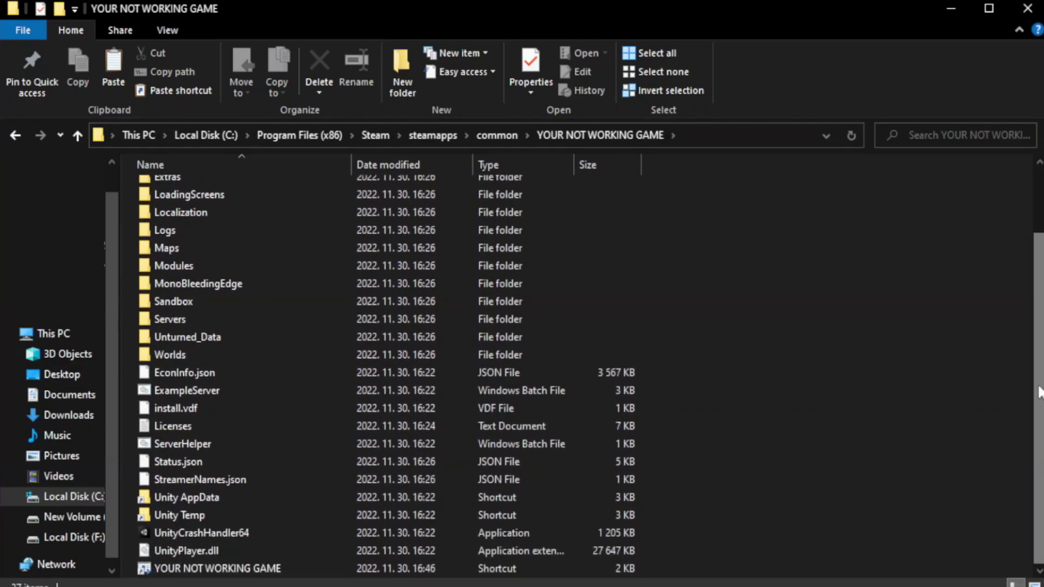
{"action": "left_click", "coordinate": [380, 568]}
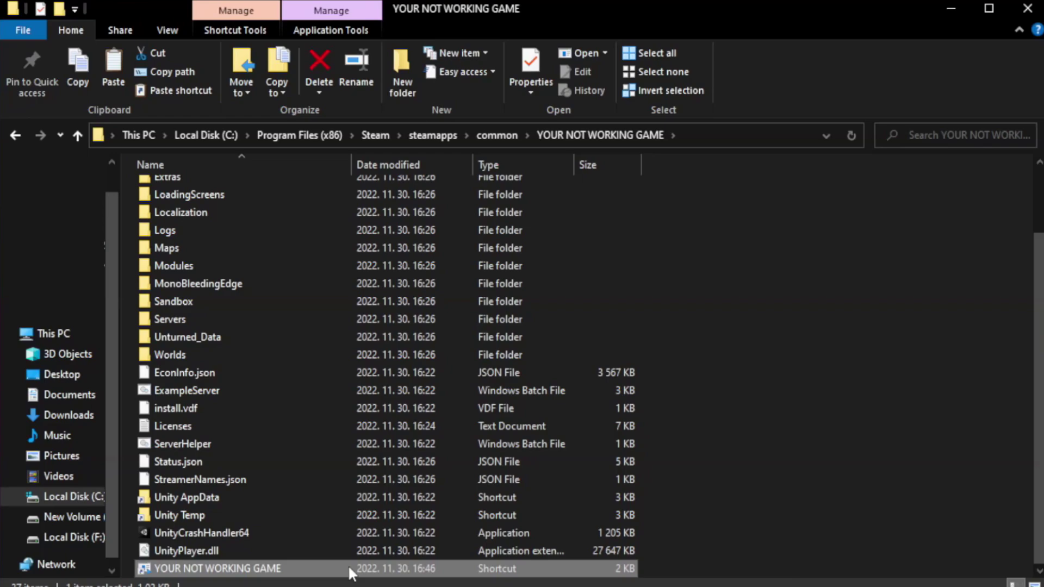
{"action": "right_click", "coordinate": [349, 568]}
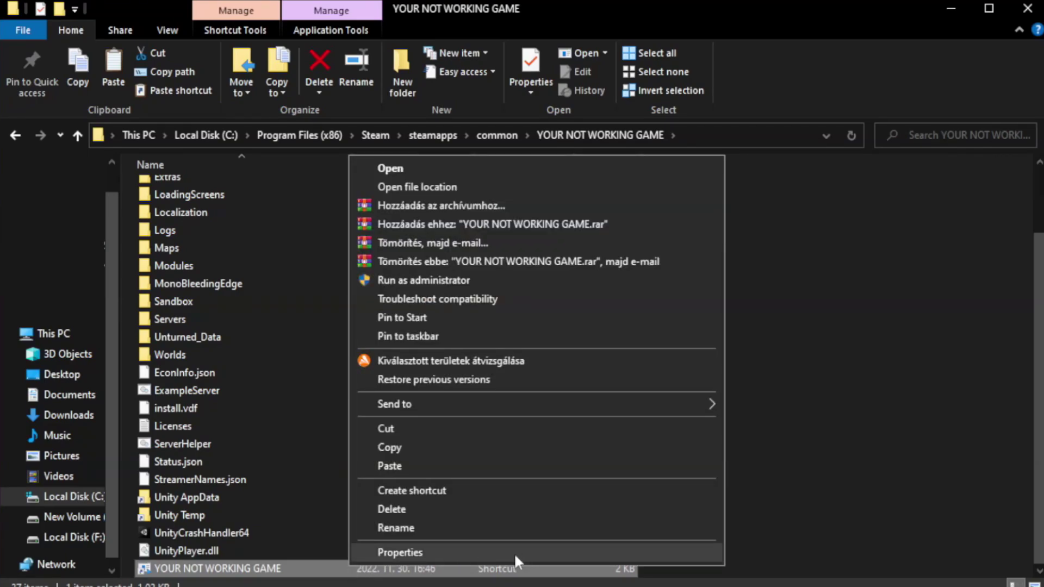
{"action": "left_click", "coordinate": [532, 550]}
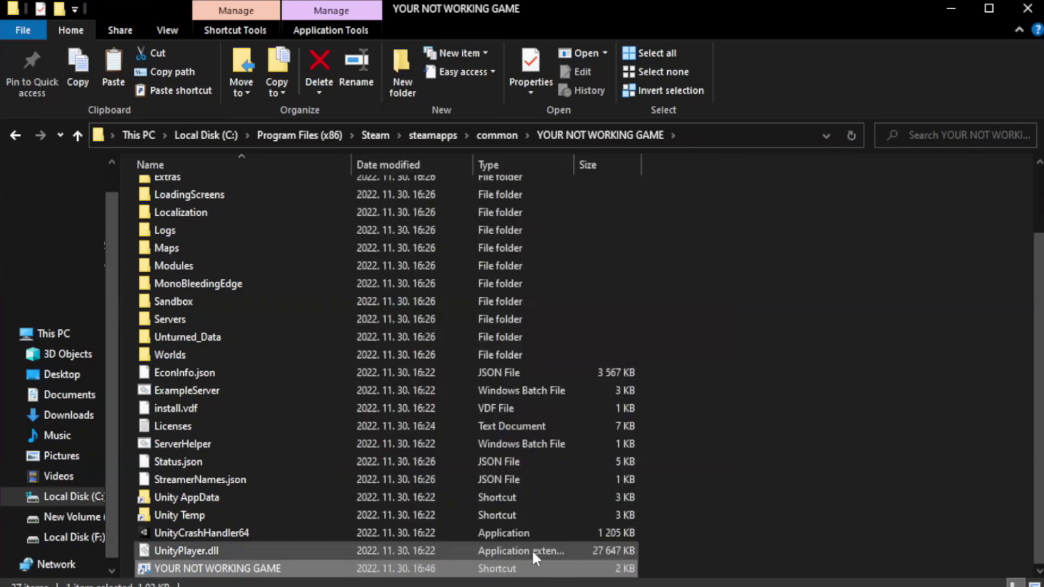
{"action": "left_click_drag", "start_coordinate": [520, 292], "coordinate": [524, 106]}
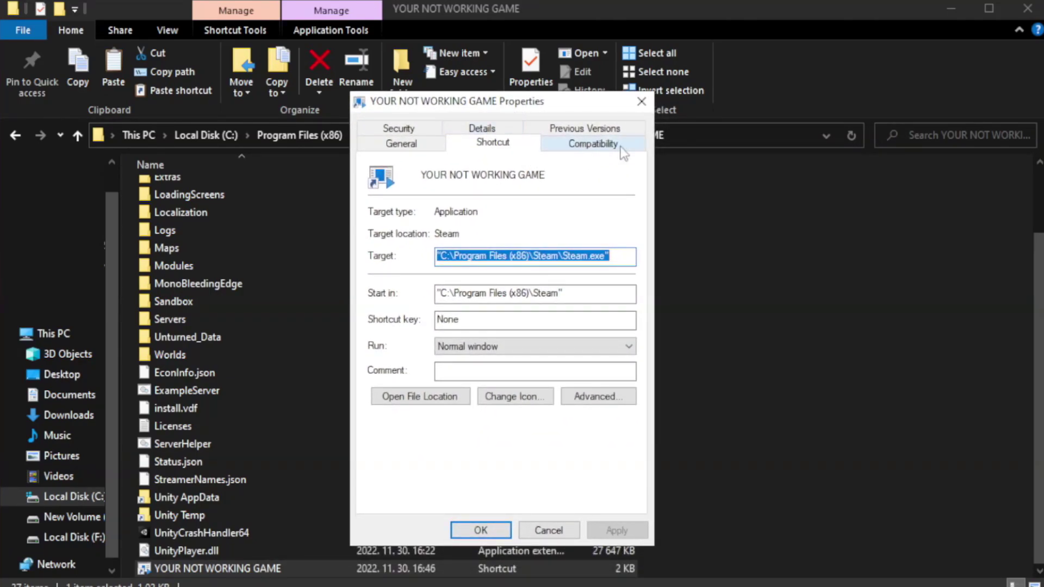
Step: Give the shortcut Windows 8 compatibility mode, administrator rights and disabled fullscreen optimizations, then apply
{"action": "left_click", "coordinate": [588, 146]}
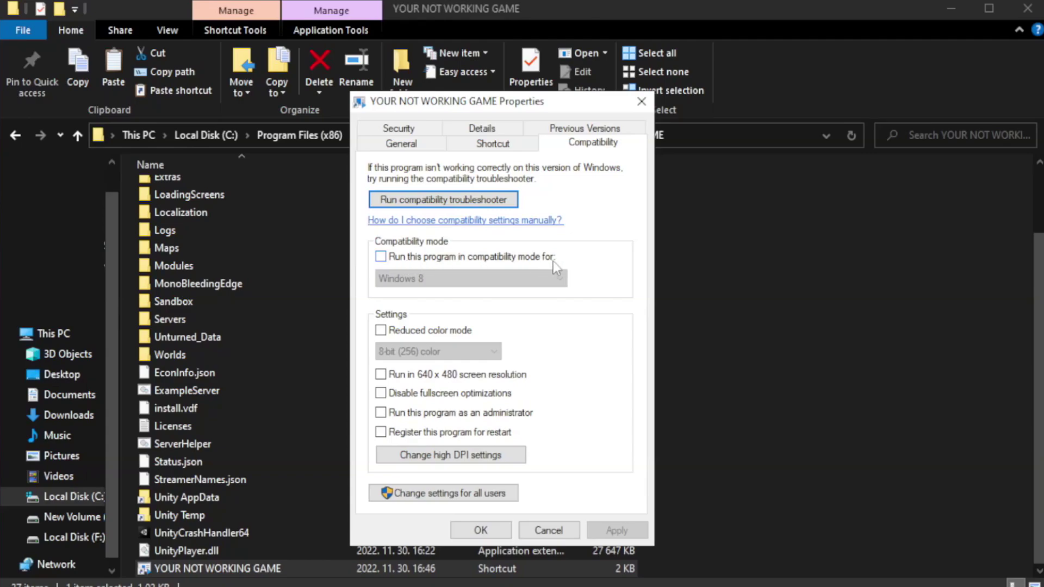
{"action": "left_click", "coordinate": [413, 257]}
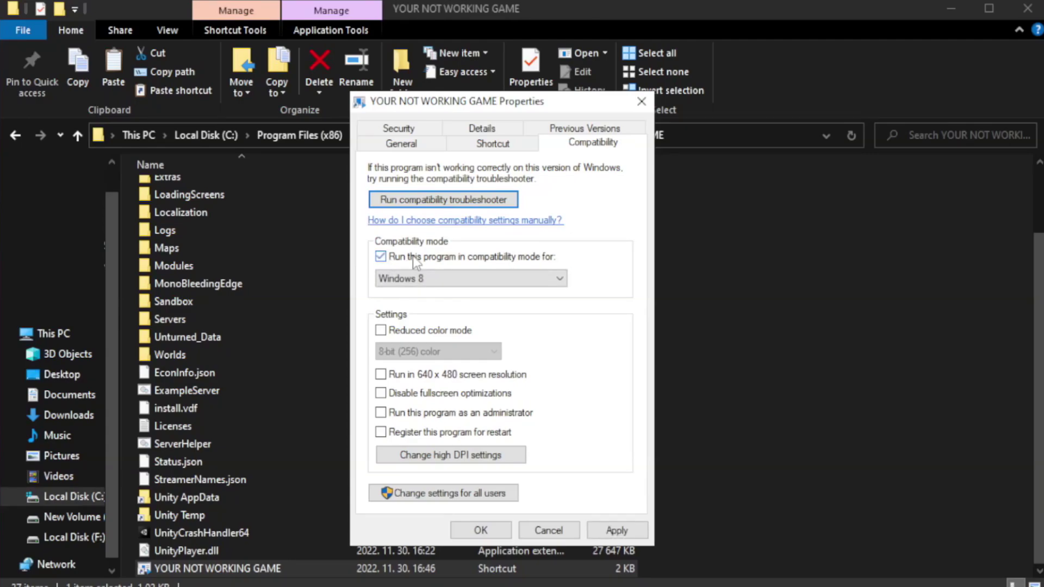
{"action": "left_click", "coordinate": [469, 279]}
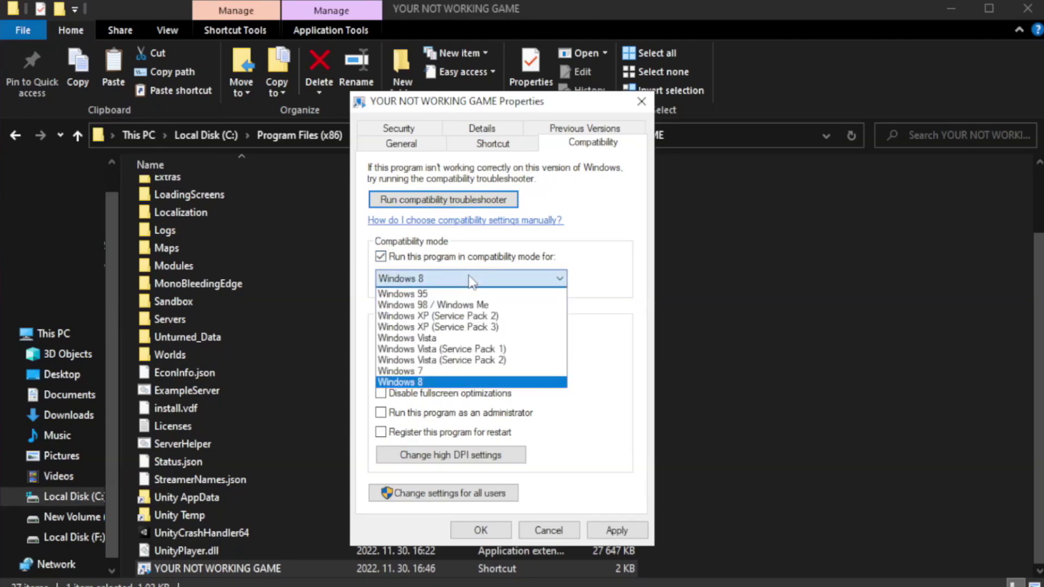
{"action": "left_click", "coordinate": [441, 382]}
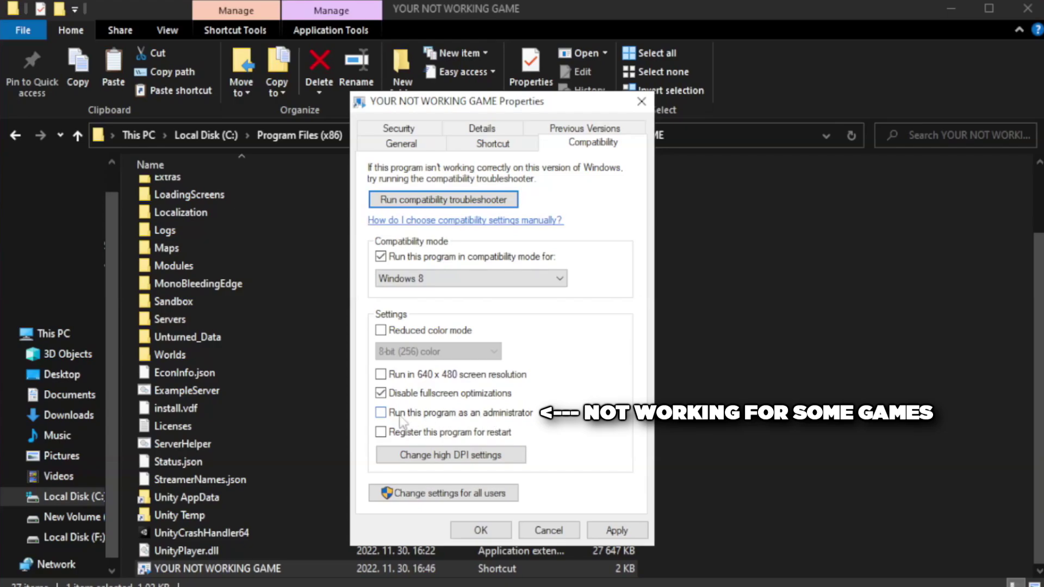
{"action": "left_click", "coordinate": [412, 418]}
{"action": "left_click", "coordinate": [615, 530]}
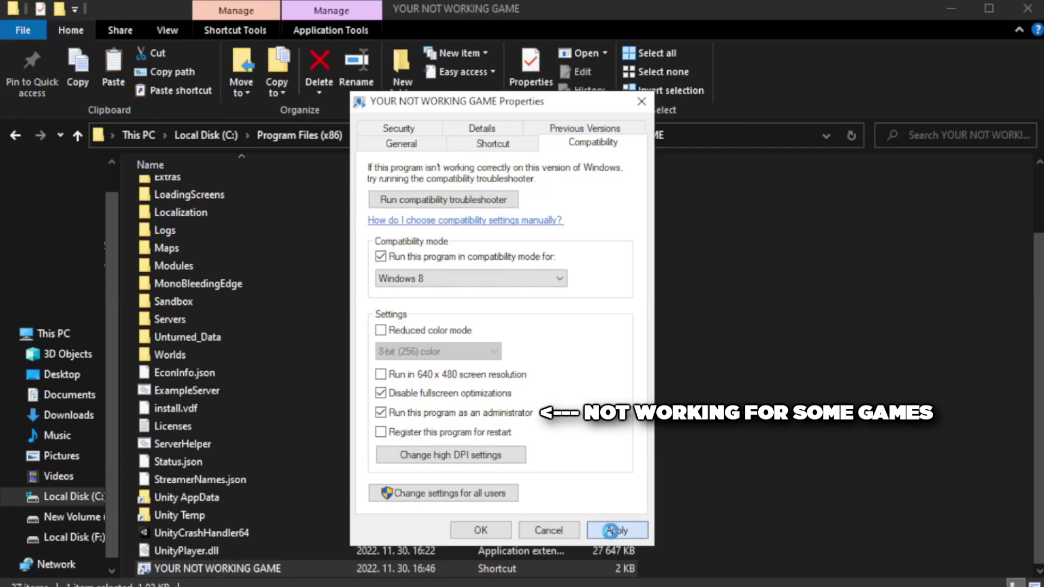
{"action": "left_click", "coordinate": [480, 530]}
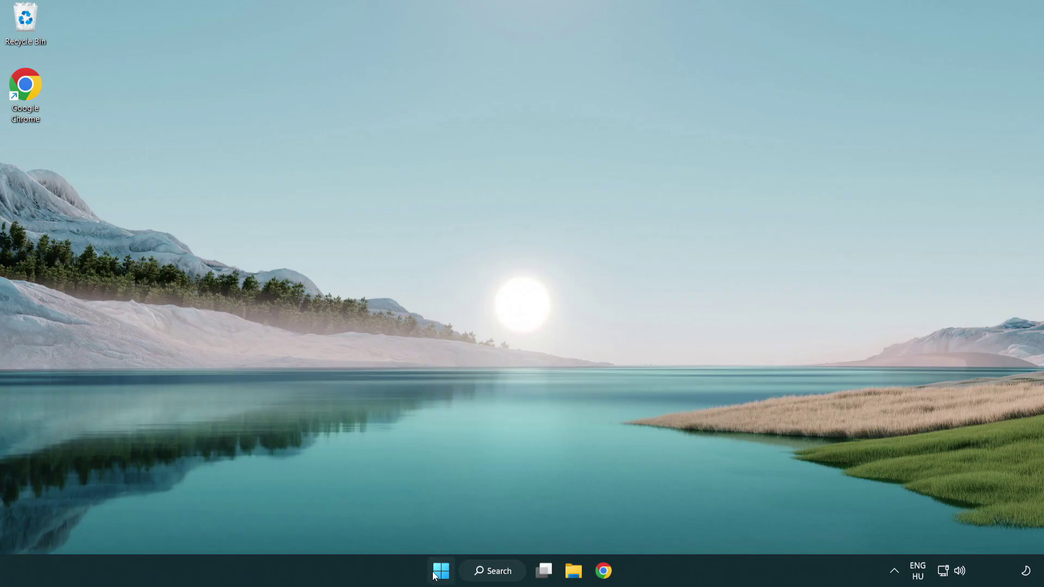
Step: Open Task Manager on its Startup apps list
{"action": "right_click", "coordinate": [442, 574]}
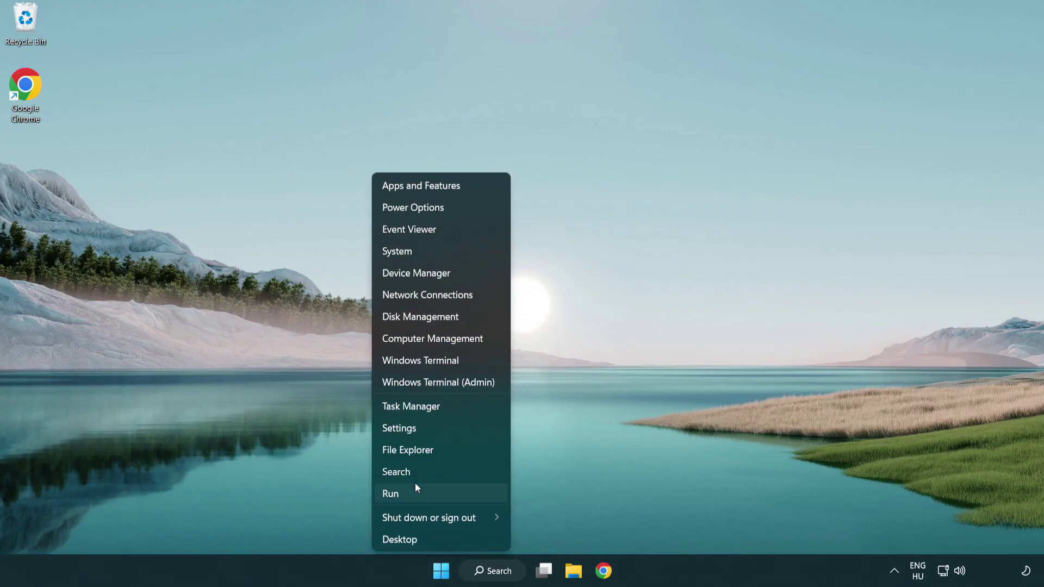
{"action": "left_click", "coordinate": [461, 408]}
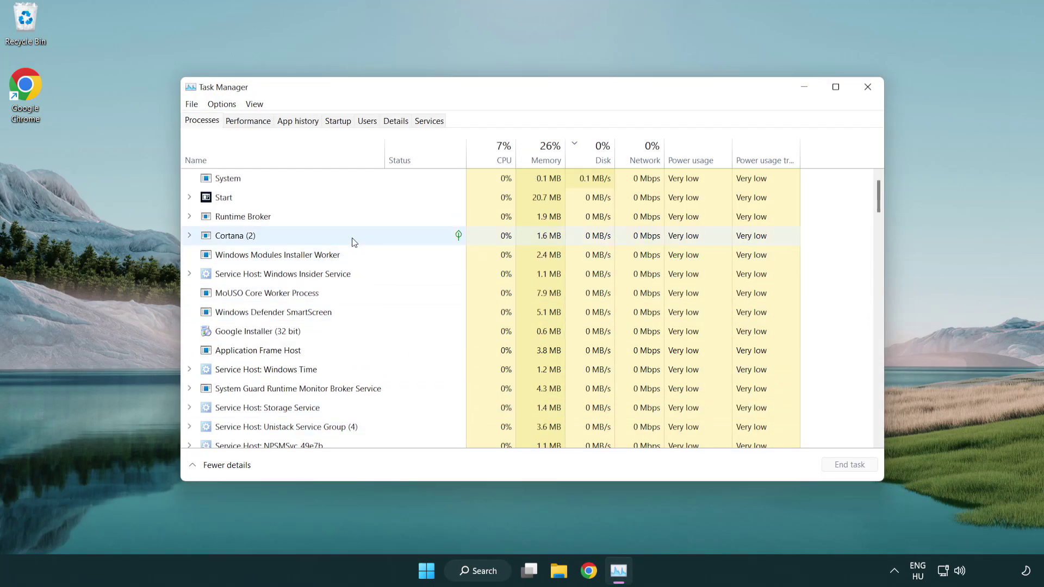
{"action": "left_click", "coordinate": [341, 123]}
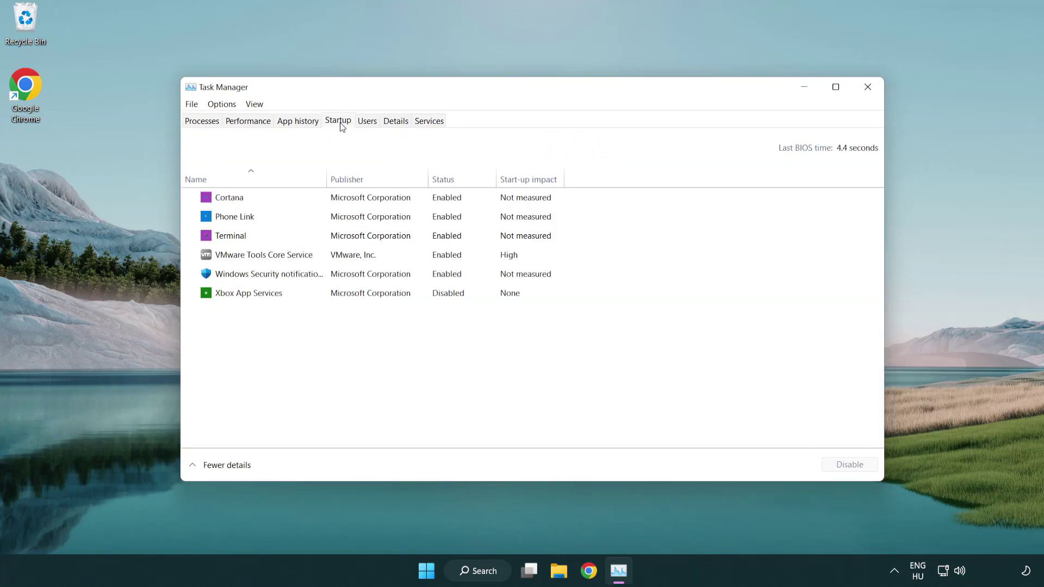
Step: Disable Terminal, Phone Link, Cortana and Windows Security notifications from launching at startup
{"action": "left_click", "coordinate": [342, 237]}
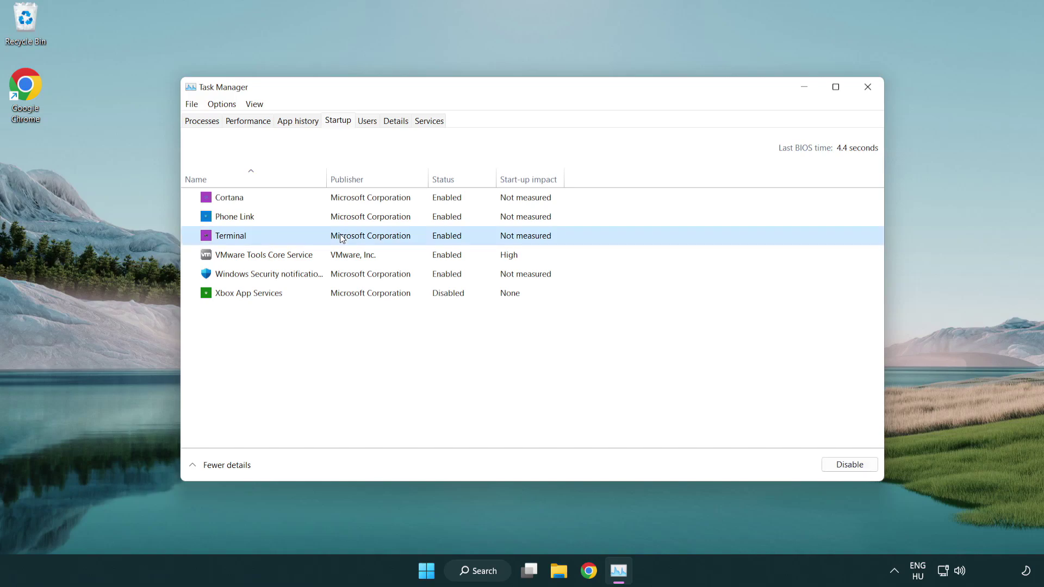
{"action": "left_click", "coordinate": [831, 464]}
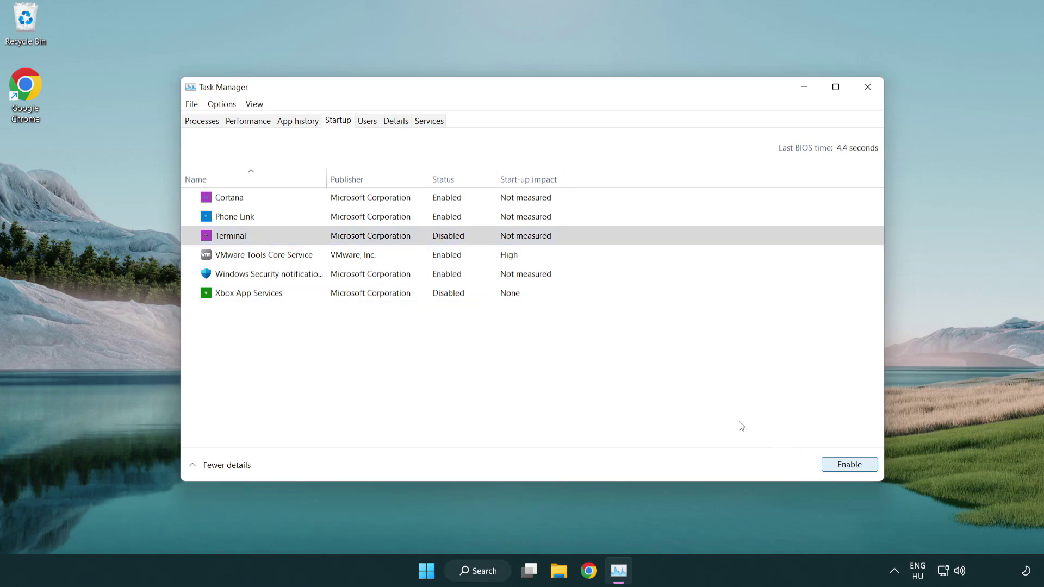
{"action": "left_click", "coordinate": [434, 221]}
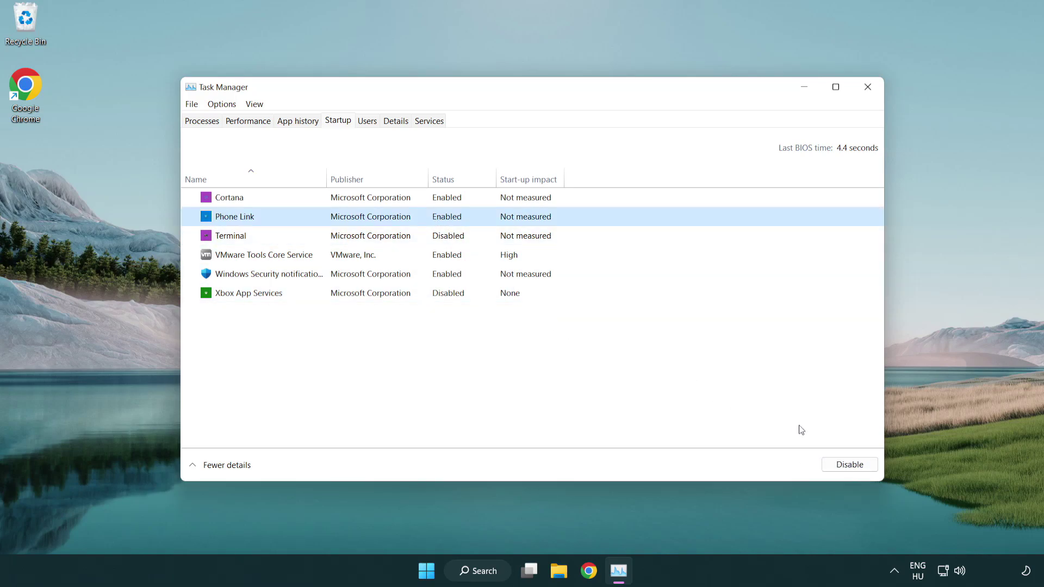
{"action": "left_click", "coordinate": [849, 465]}
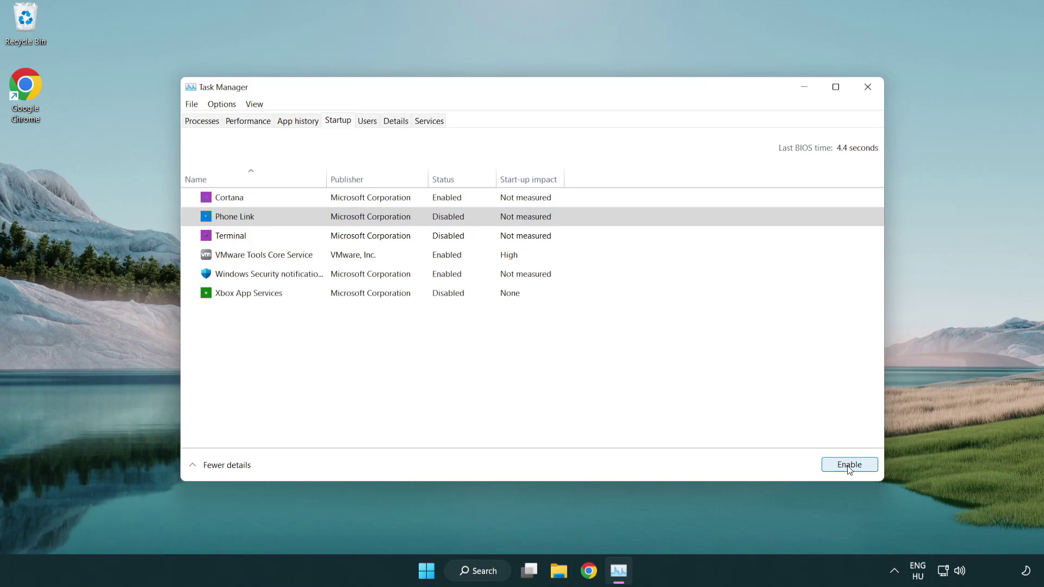
{"action": "left_click", "coordinate": [373, 203]}
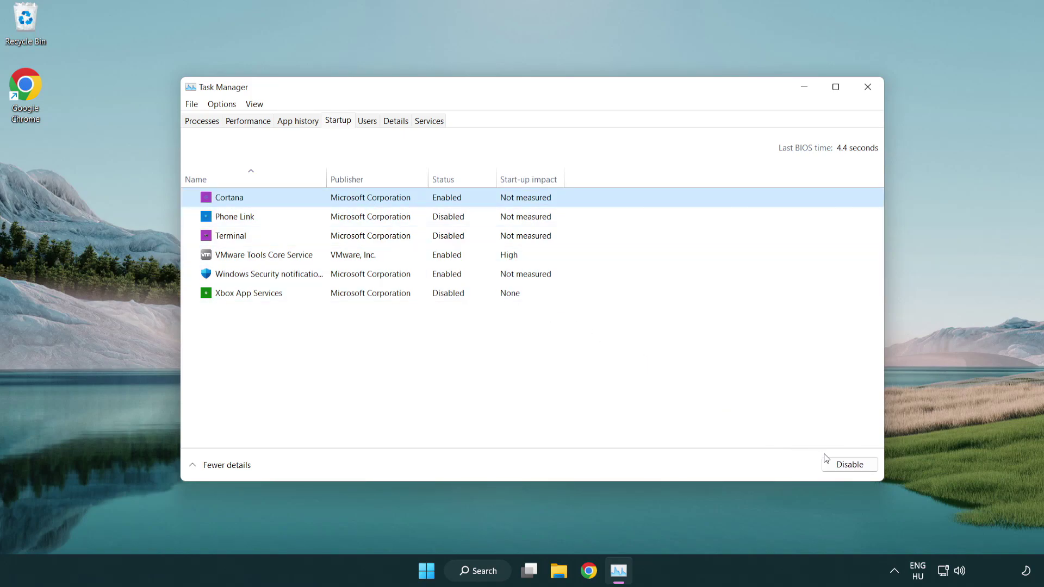
{"action": "left_click", "coordinate": [843, 464]}
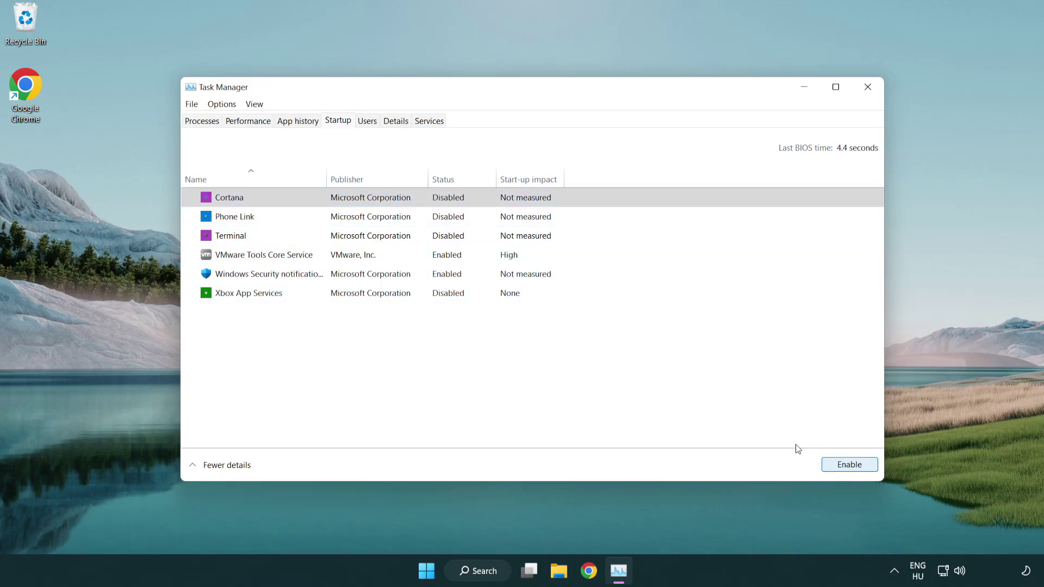
{"action": "left_click", "coordinate": [496, 281]}
{"action": "left_click", "coordinate": [823, 462]}
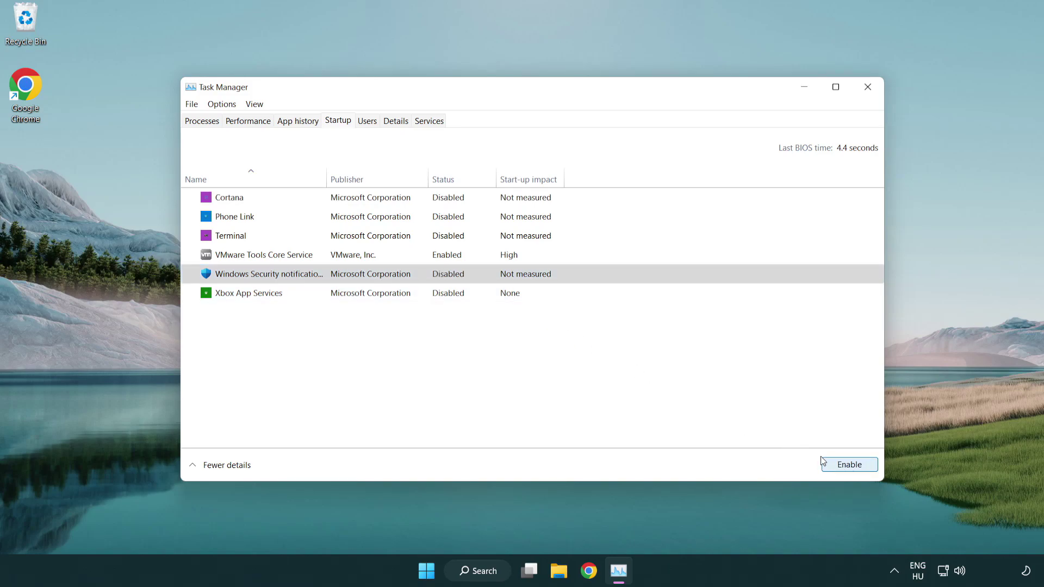
Step: Close Task Manager and search Windows for 'security'
{"action": "left_click", "coordinate": [871, 94]}
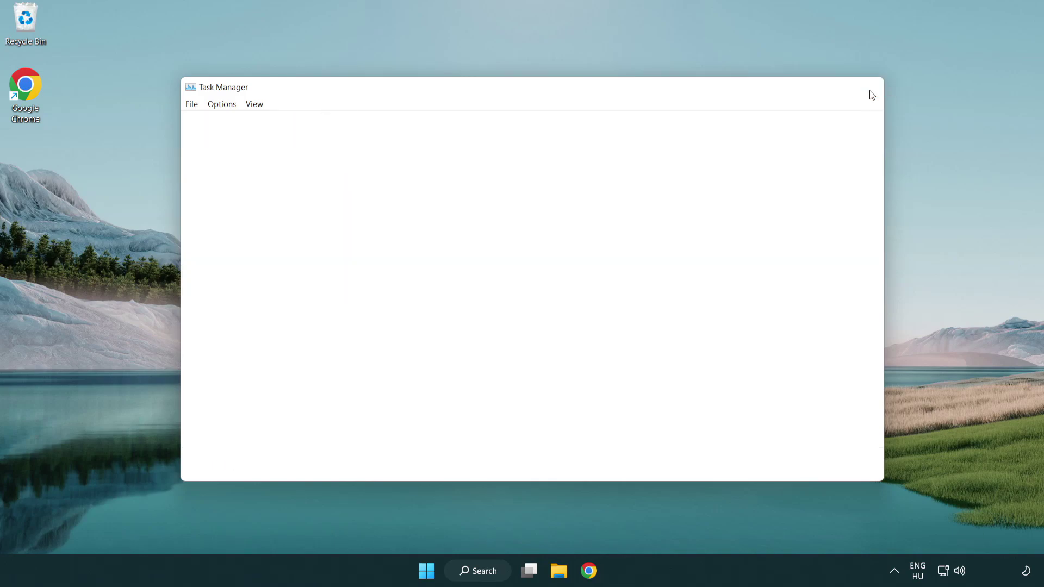
{"action": "left_click", "coordinate": [498, 577]}
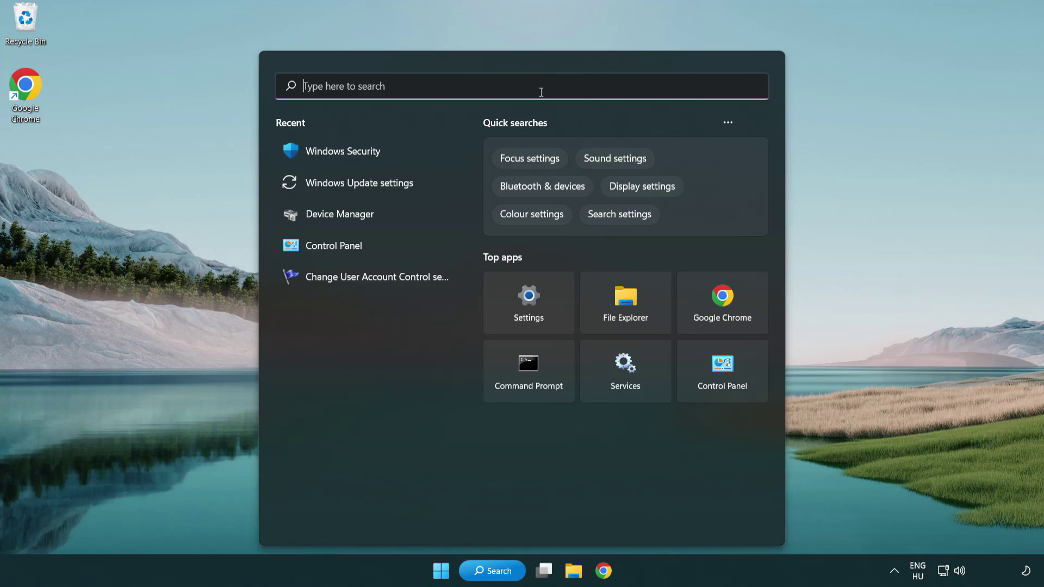
{"action": "type", "text": "securi"}
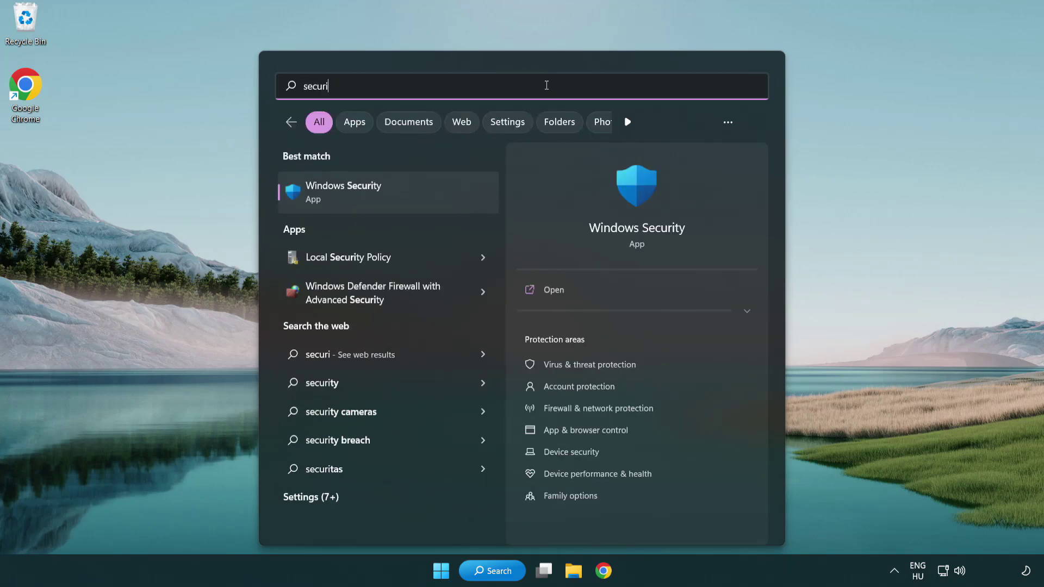
{"action": "type", "text": "ty"}
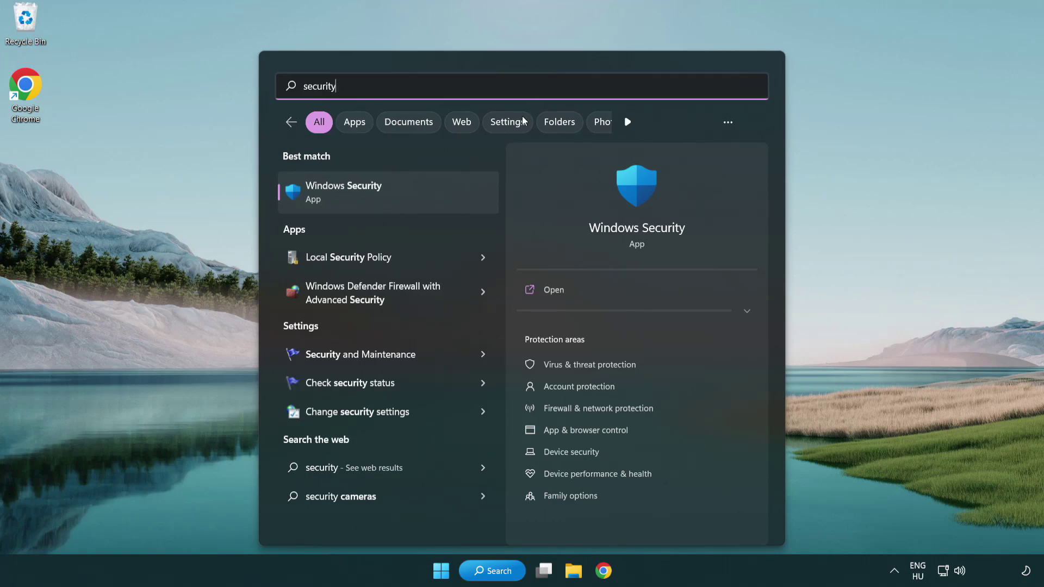
Step: Launch Windows Security and go to the Virus & threat protection settings page
{"action": "left_click", "coordinate": [427, 200]}
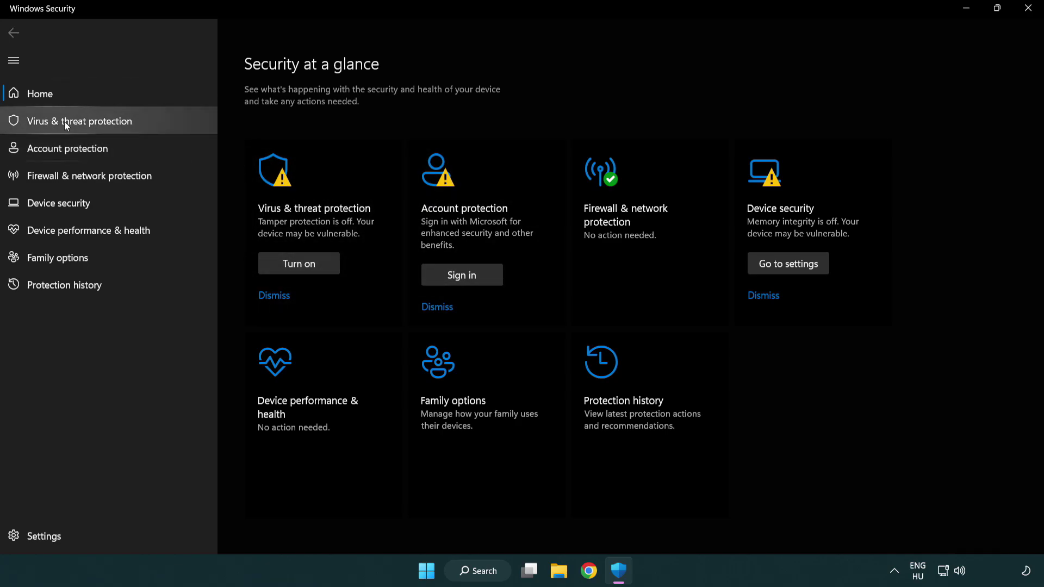
{"action": "left_click", "coordinate": [159, 125]}
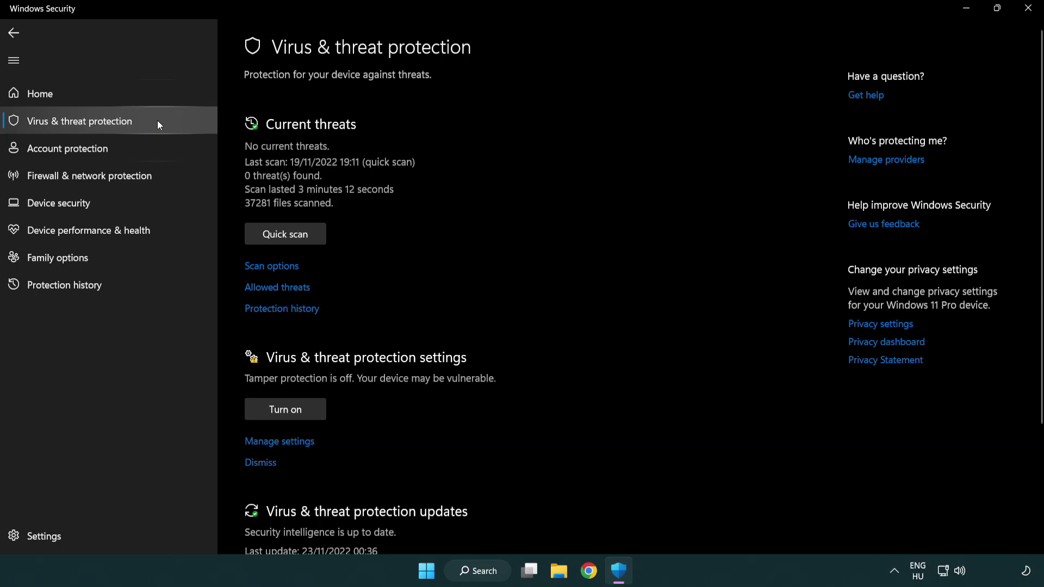
{"action": "scroll", "coordinate": [301, 223], "scroll_direction": "down", "scroll_amount": 3}
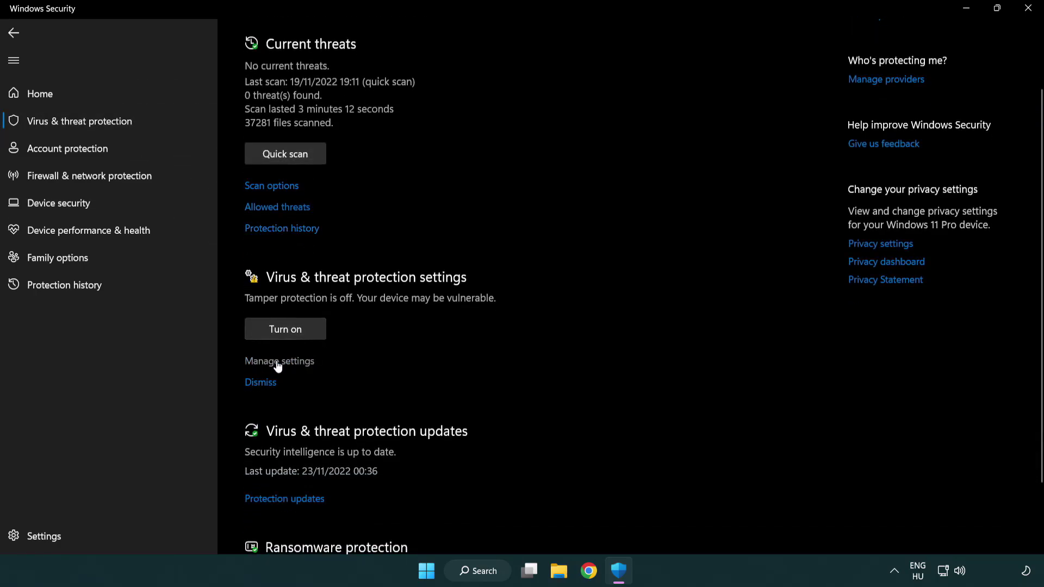
{"action": "left_click", "coordinate": [277, 362]}
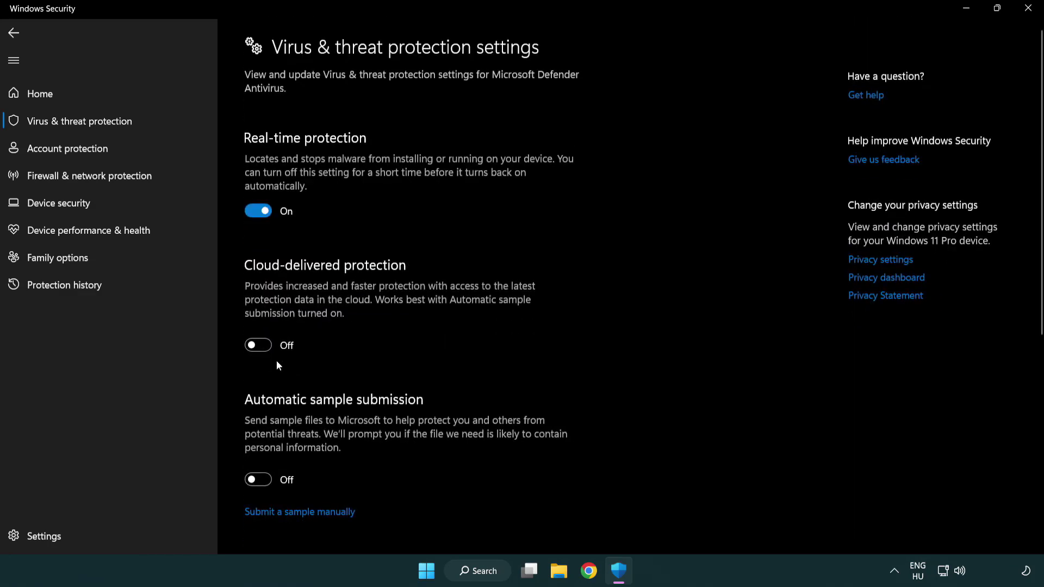
{"action": "scroll", "coordinate": [277, 364], "scroll_direction": "down", "scroll_amount": 7}
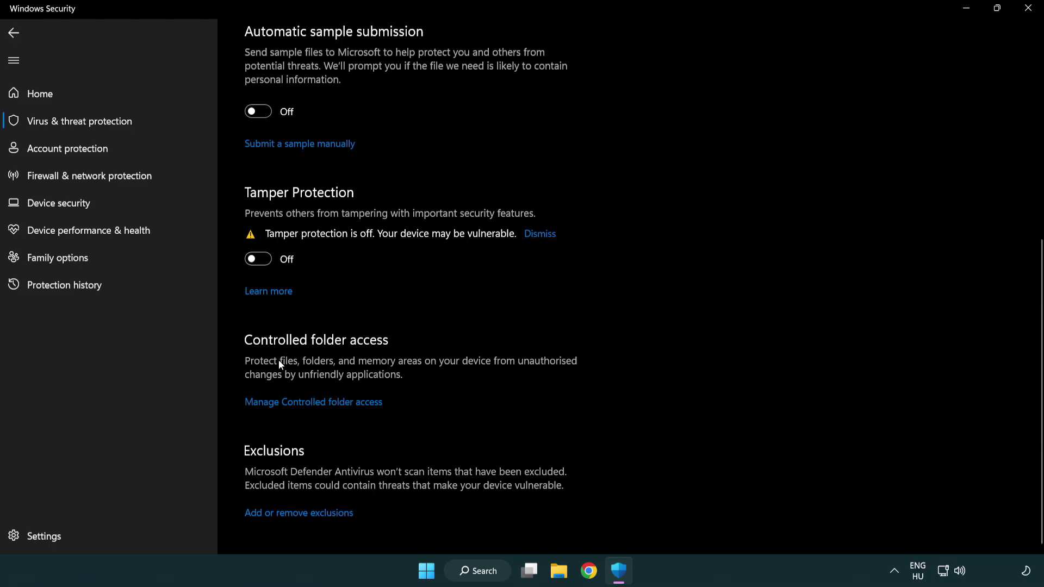
Step: Open the Defender exclusions list and start adding a File exclusion
{"action": "left_click", "coordinate": [302, 516]}
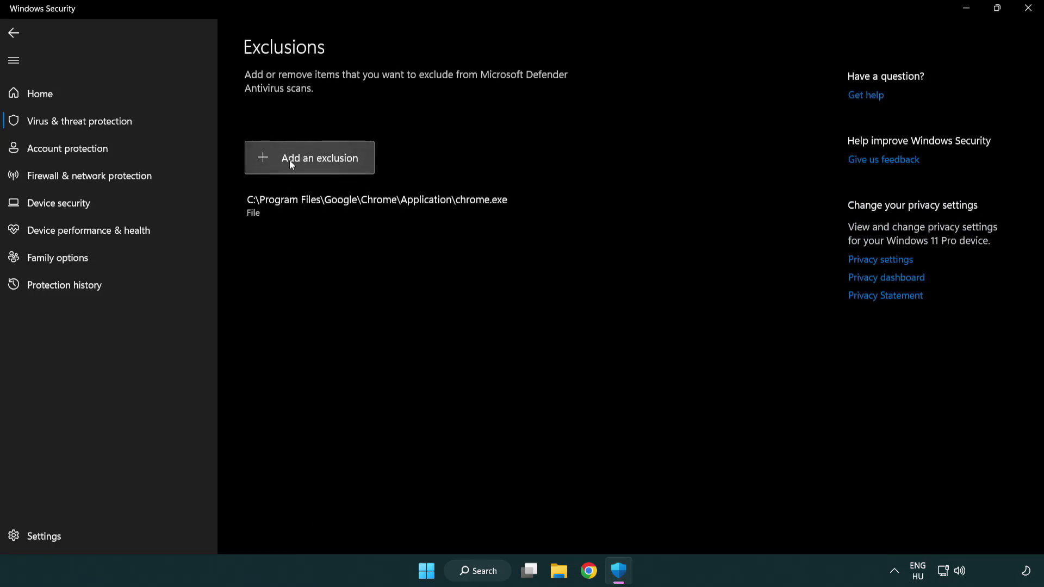
{"action": "left_click", "coordinate": [313, 165]}
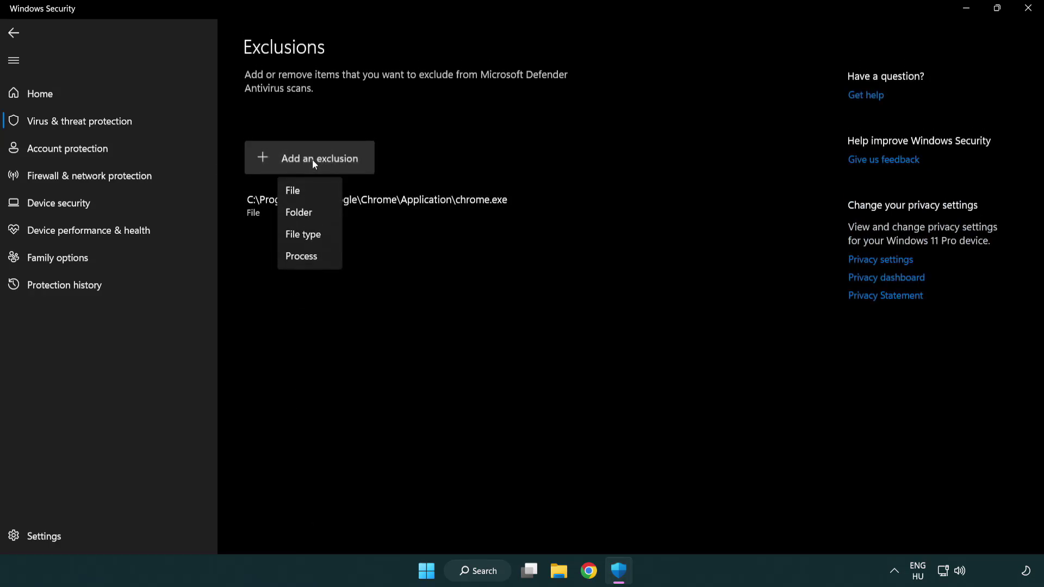
{"action": "left_click", "coordinate": [314, 191]}
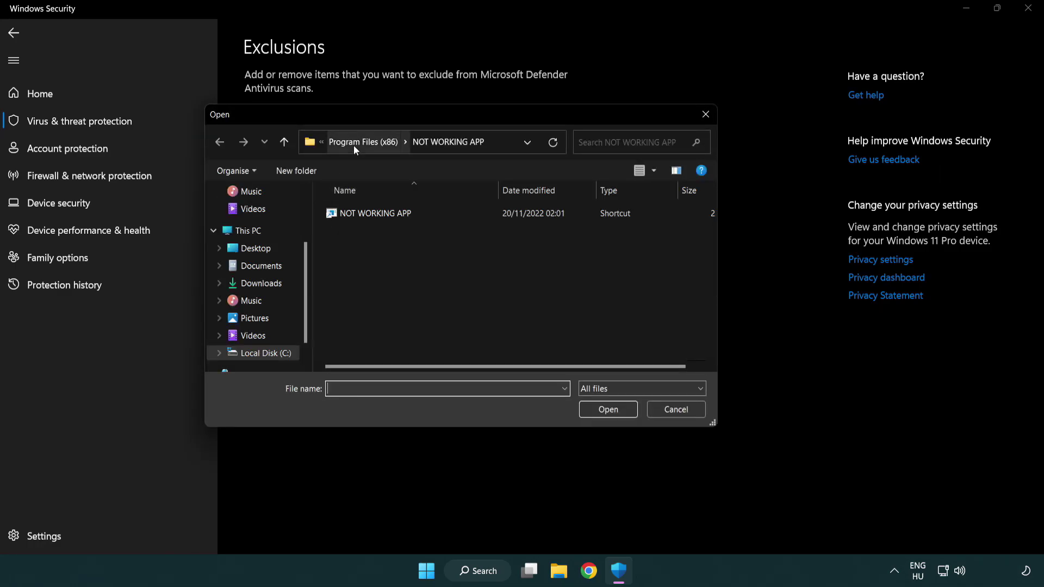
Step: Browse to C:\Program Files (x86)\NOT WORKING APP and choose its shortcut as the excluded file
{"action": "left_click", "coordinate": [353, 142]}
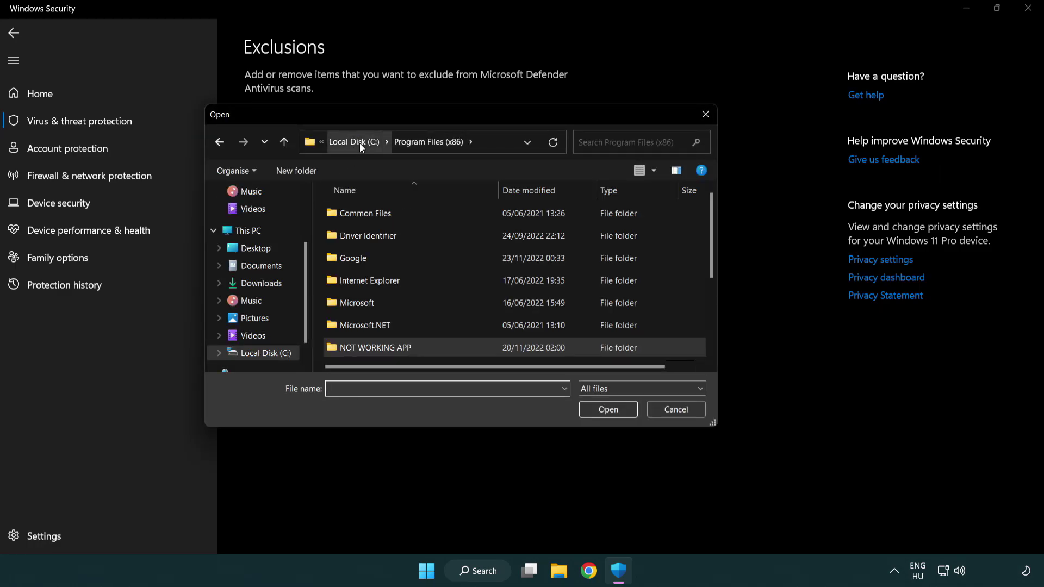
{"action": "left_click", "coordinate": [359, 142]}
{"action": "left_click", "coordinate": [354, 145]}
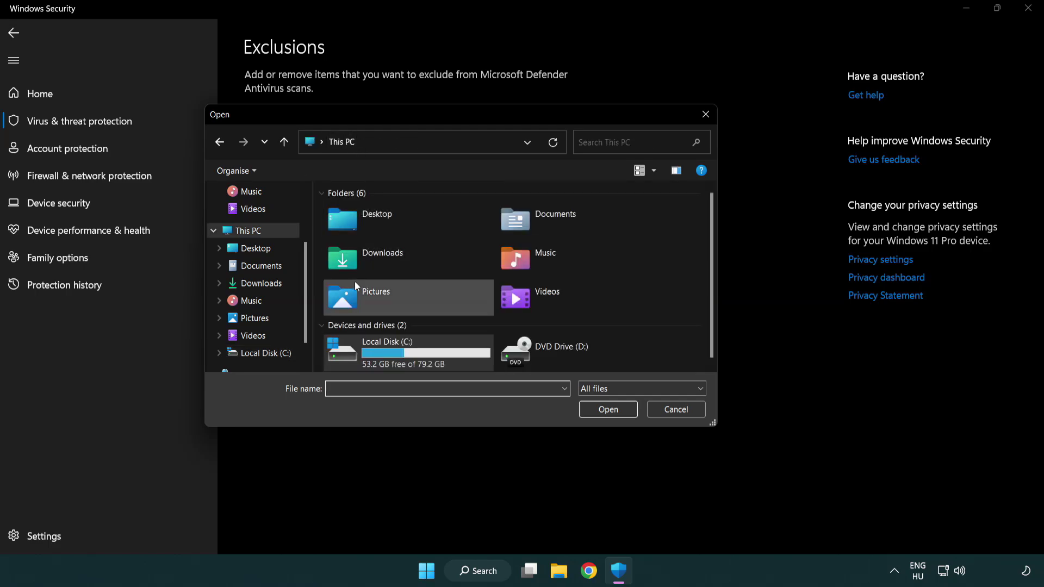
{"action": "double_click", "coordinate": [380, 360]}
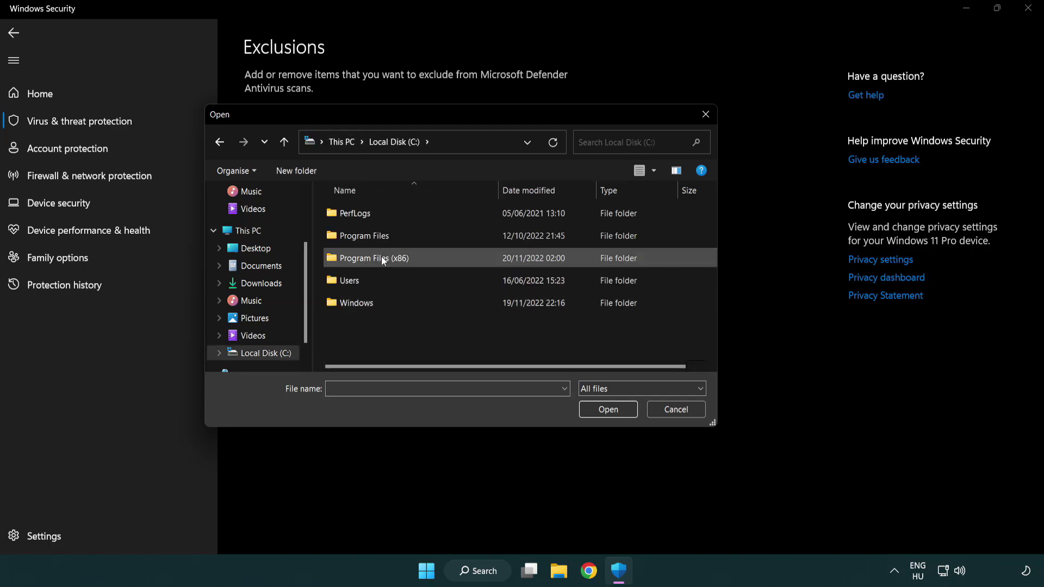
{"action": "double_click", "coordinate": [382, 259]}
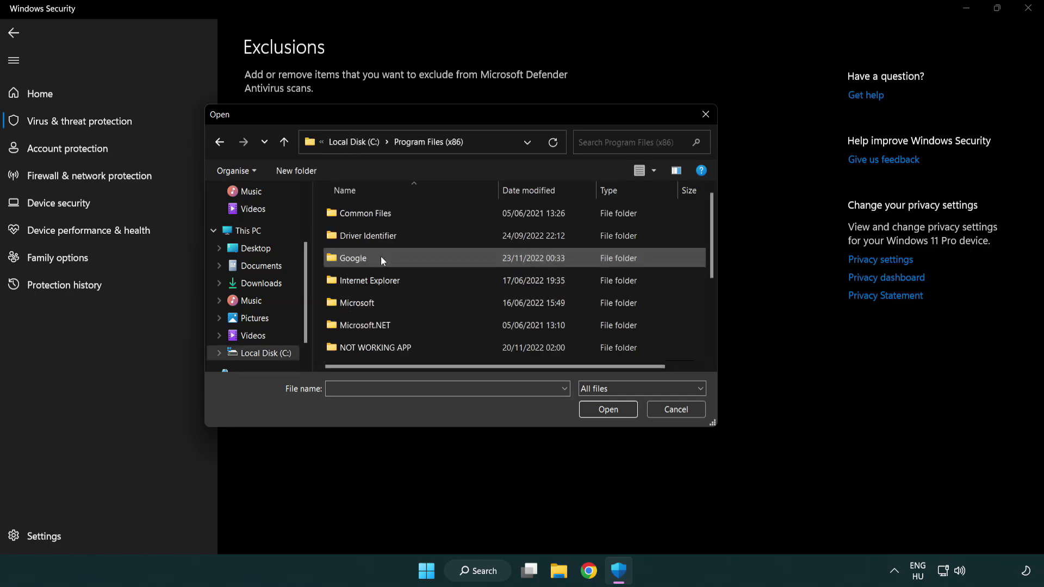
{"action": "double_click", "coordinate": [390, 353]}
{"action": "left_click", "coordinate": [370, 214]}
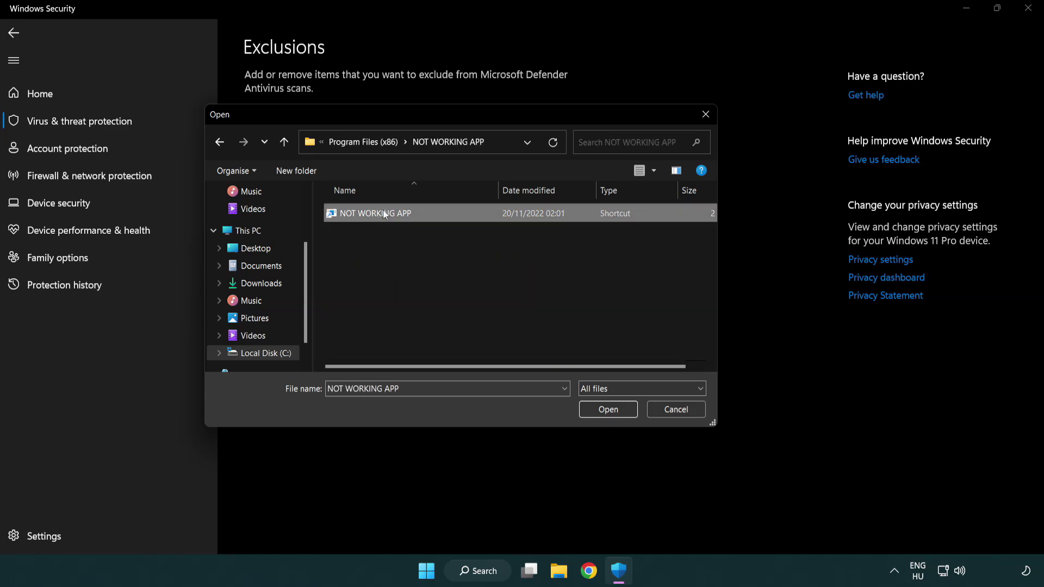
{"action": "left_click", "coordinate": [605, 410]}
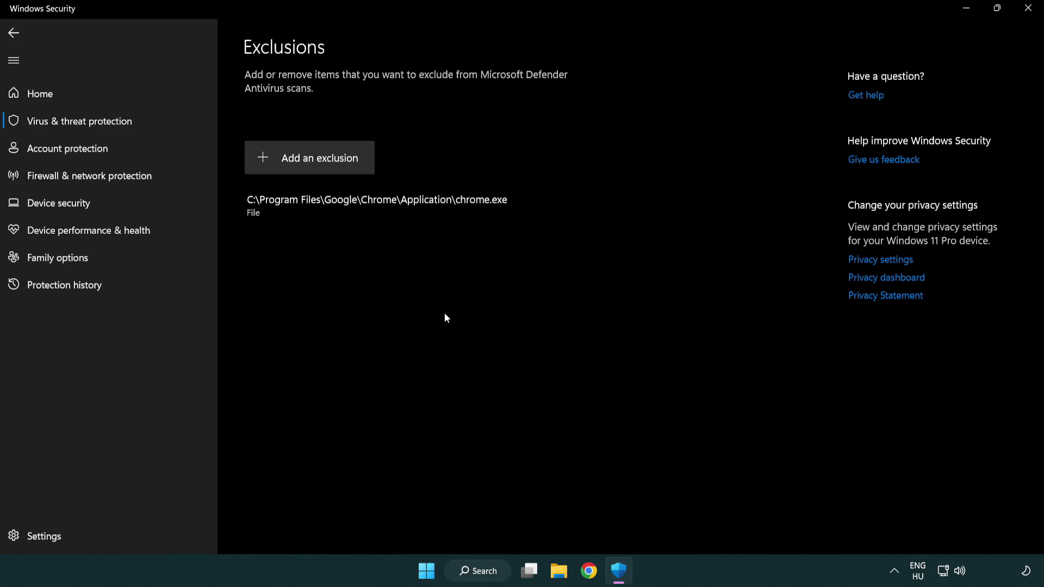
Step: Close Windows Security and show the Start menu power options: Sleep, Shut down, Restart
{"action": "left_click", "coordinate": [1028, 17]}
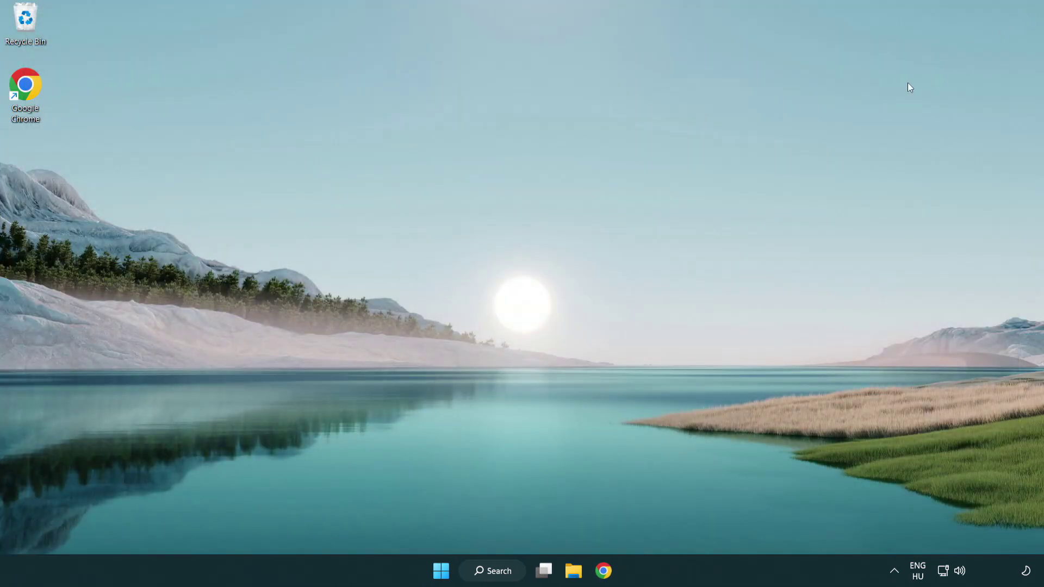
{"action": "left_click", "coordinate": [441, 570]}
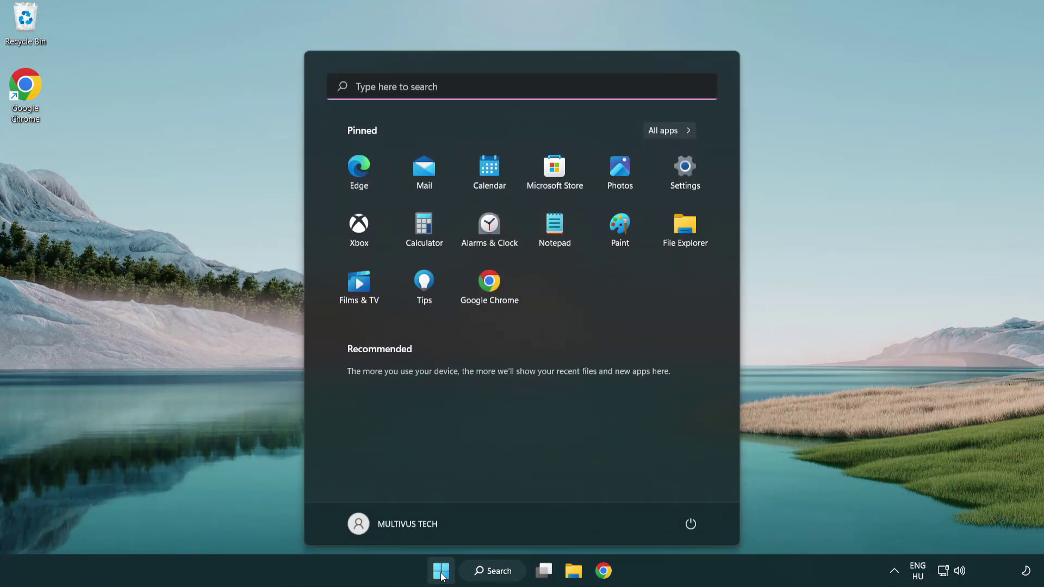
{"action": "left_click", "coordinate": [691, 523]}
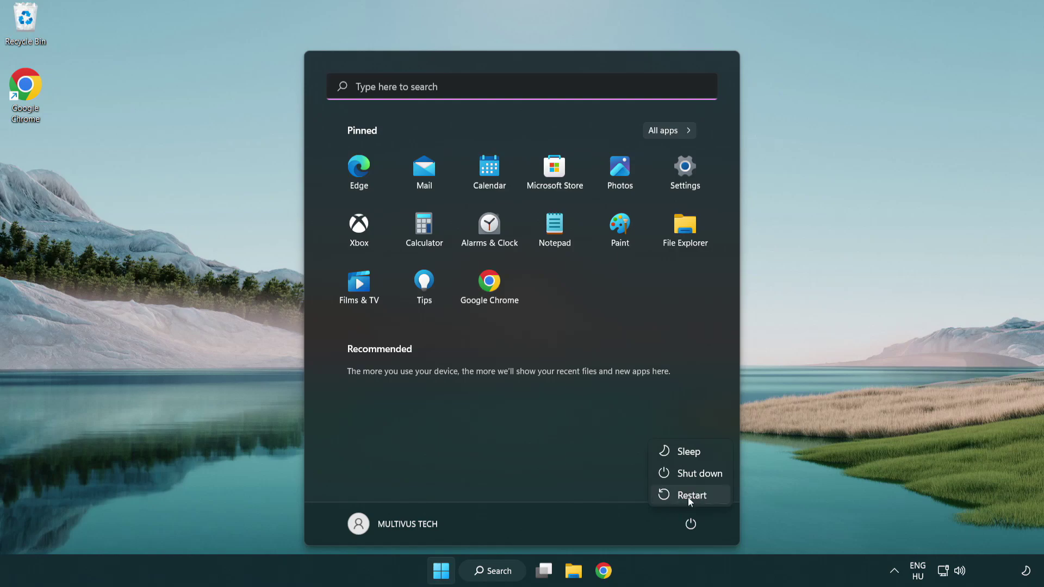